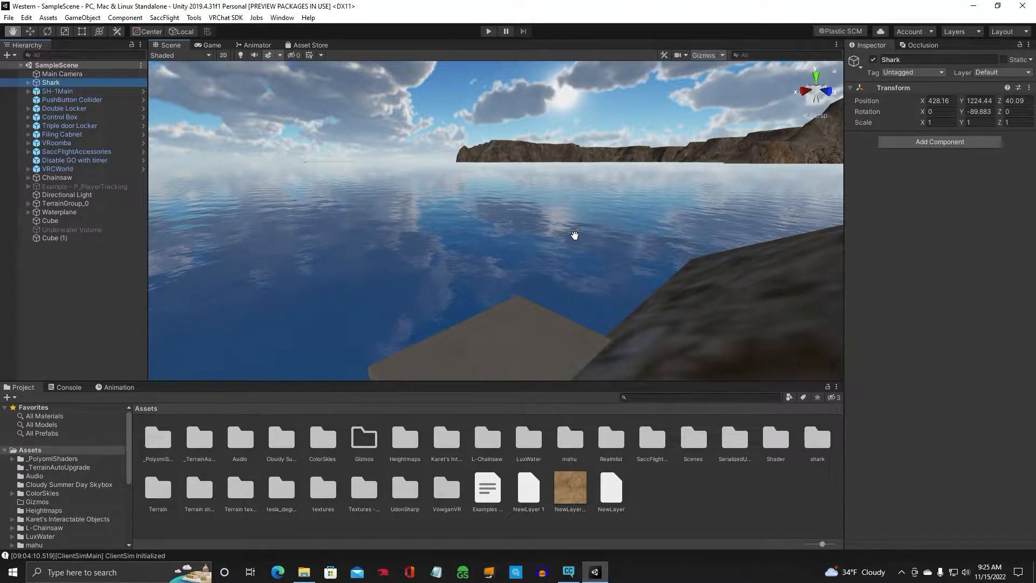
Raise the shark along Y and shift it along X so it sits over the water beside the platform
right_click_drag(552, 255, 561, 256)
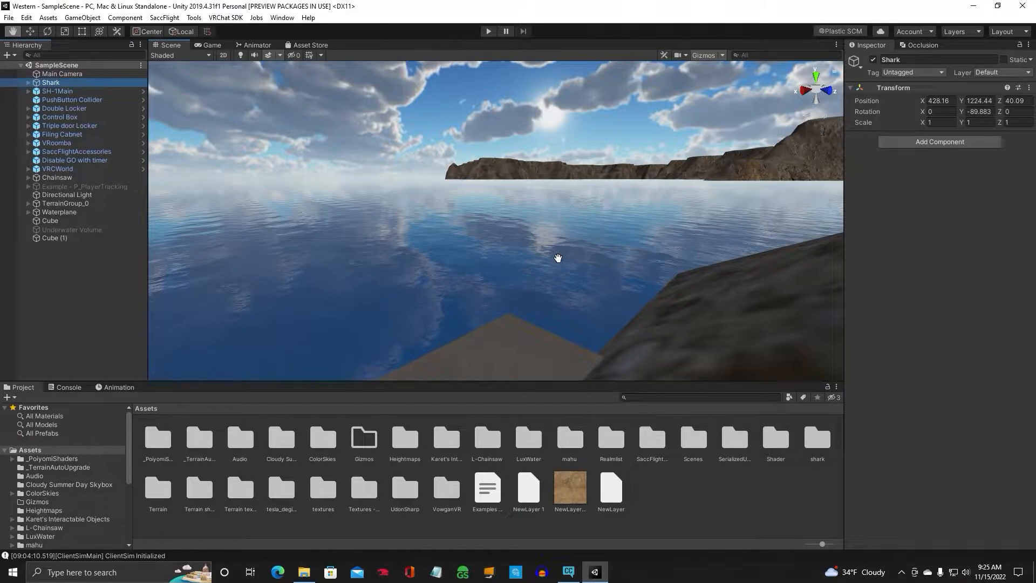
mouse_move(555, 259)
right_mouse_down()
mouse_move(513, 303)
mouse_move(527, 282)
mouse_move(481, 301)
right_mouse_up()
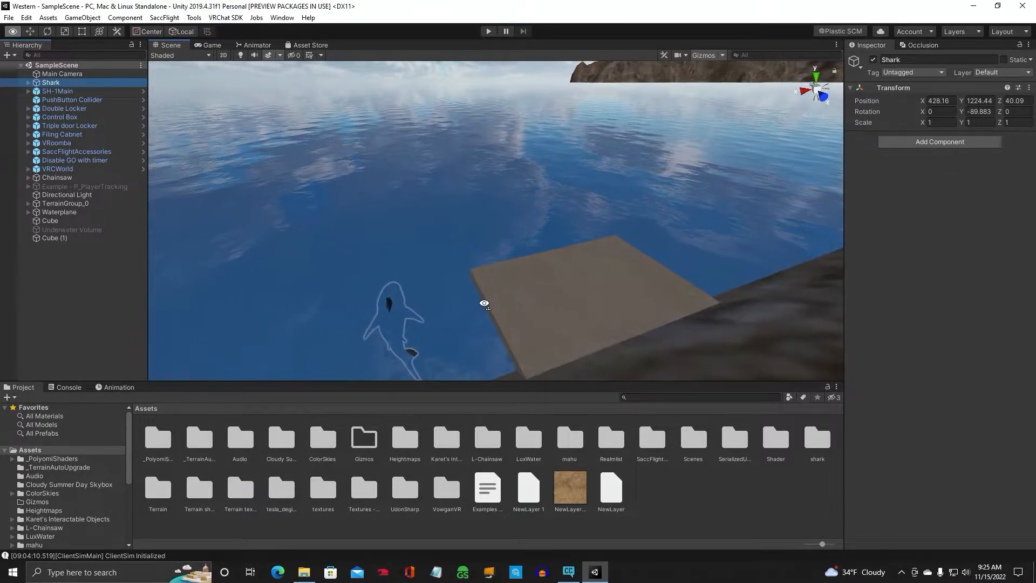
left_click(30, 31)
mouse_move(384, 287)
left_mouse_down()
mouse_move(376, 233)
mouse_move(385, 285)
left_mouse_up()
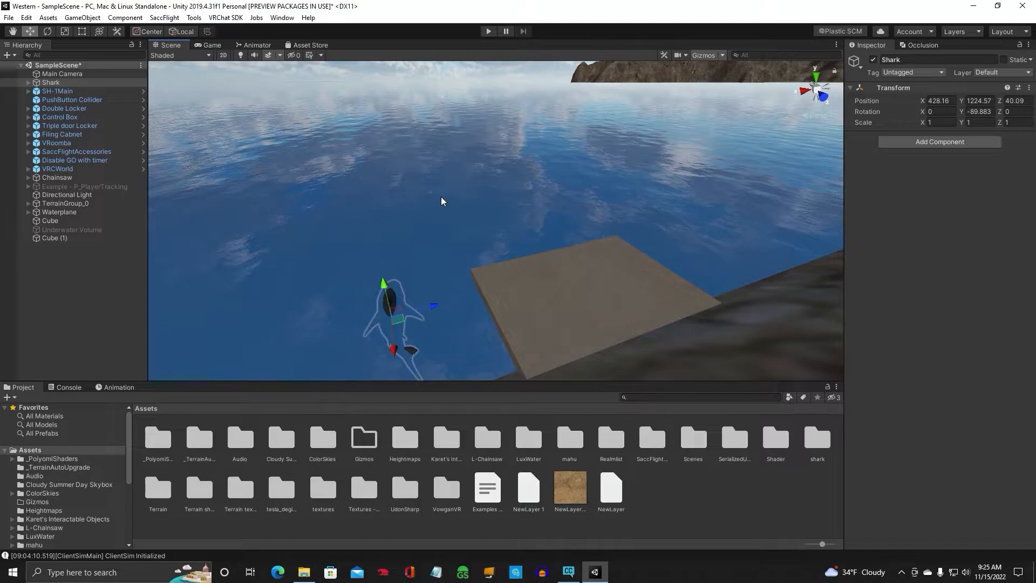
mouse_move(469, 188)
left_mouse_down("alt")
mouse_move(523, 216)
mouse_move(499, 249)
left_mouse_up("alt")
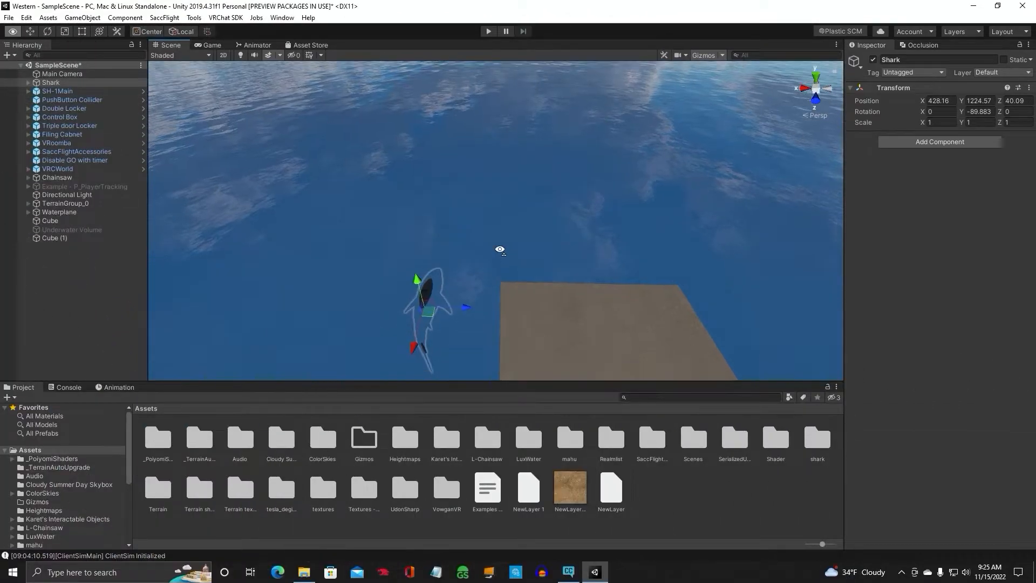
left_click_drag(472, 307, 399, 308)
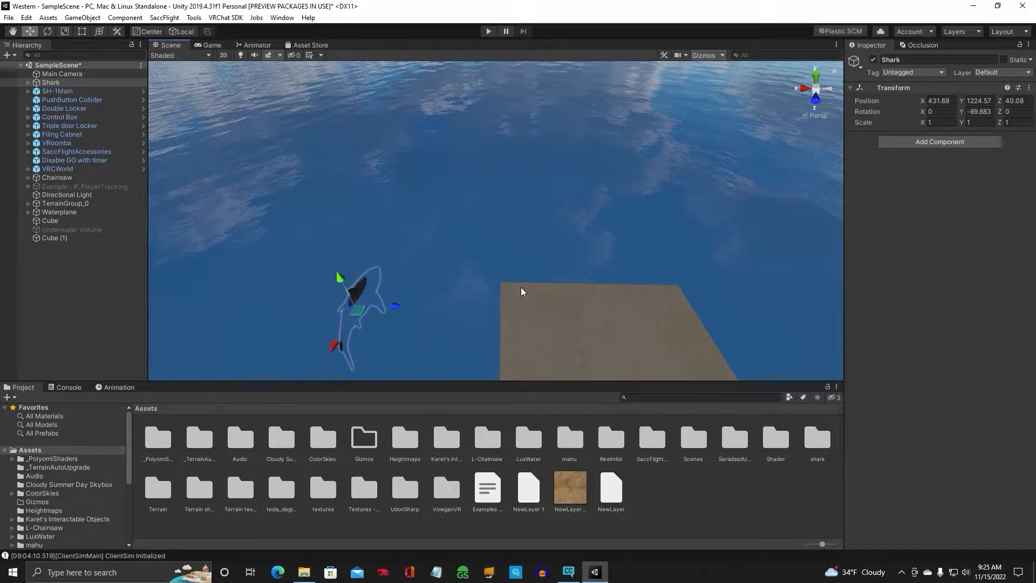
left_click_drag(523, 291, 526, 281, "alt")
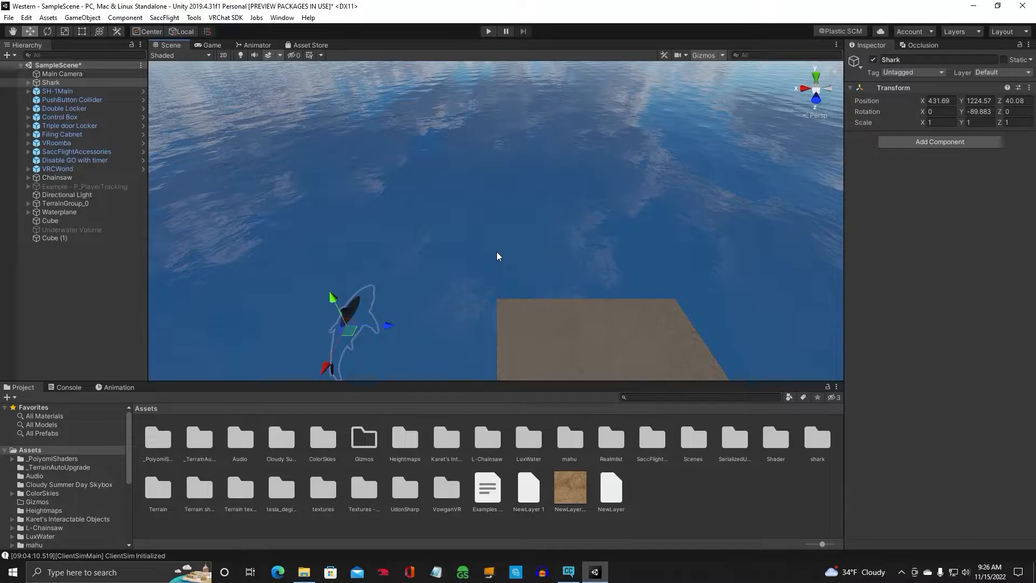
Update Cinemachine to 2.9.2 in the Package Manager by searching 'cine', then close it
left_click(282, 19)
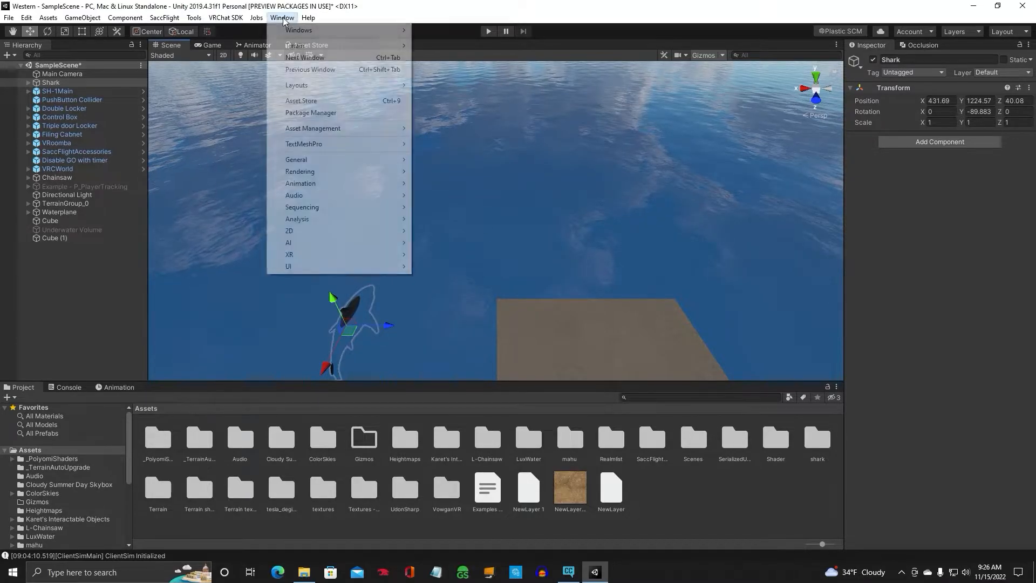
left_click(284, 118)
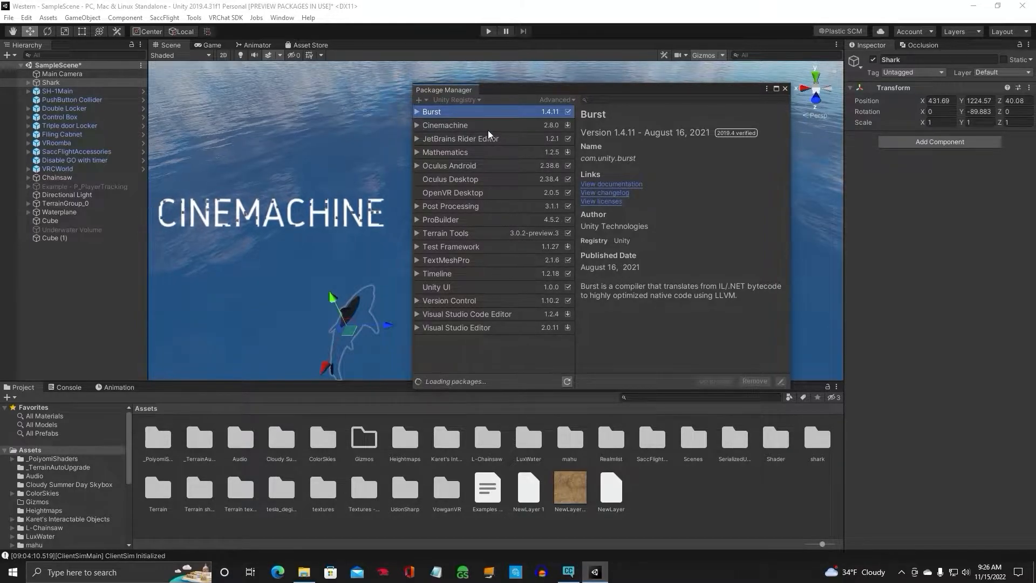
left_click(597, 99)
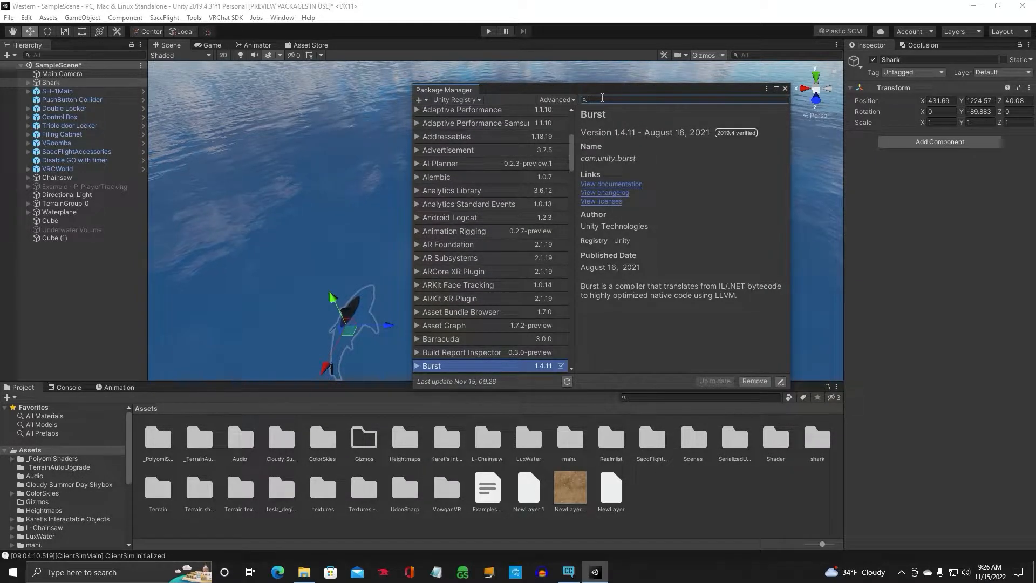
type("cine")
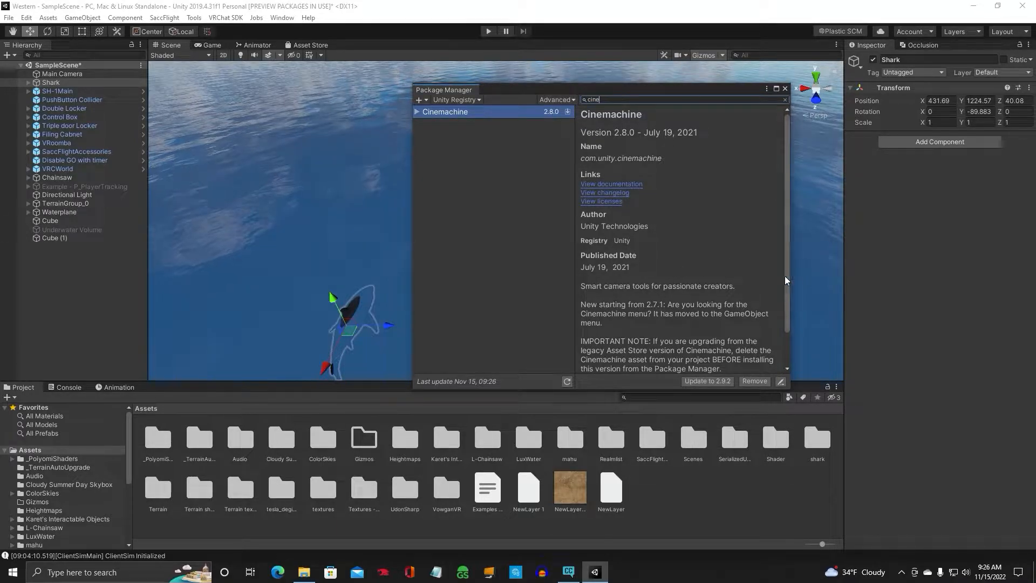
left_click_drag(786, 274, 787, 322)
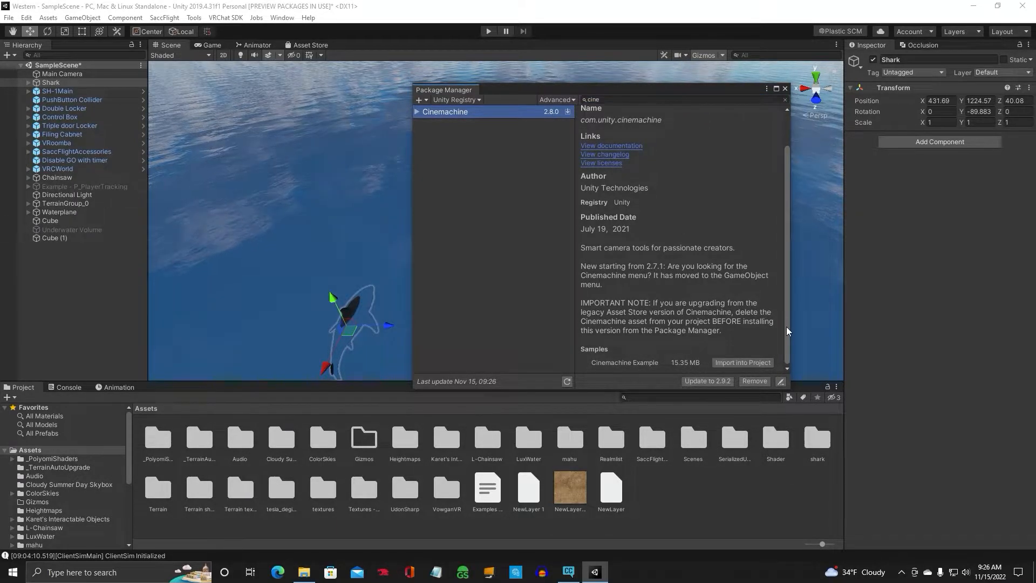
left_click(700, 381)
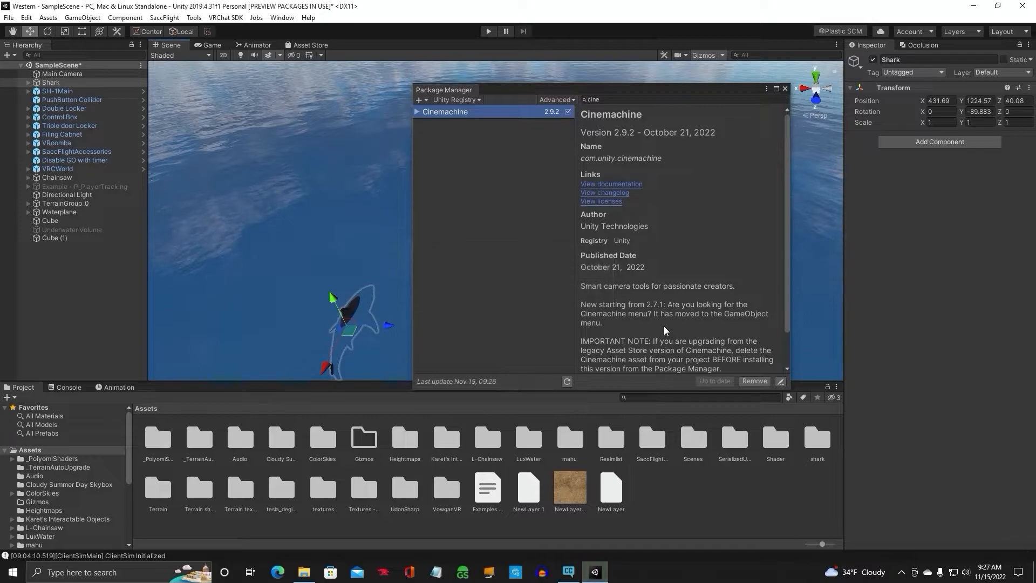
left_click(785, 88)
mouse_move(562, 281)
right_mouse_down()
mouse_move(569, 271)
mouse_move(565, 281)
right_mouse_up()
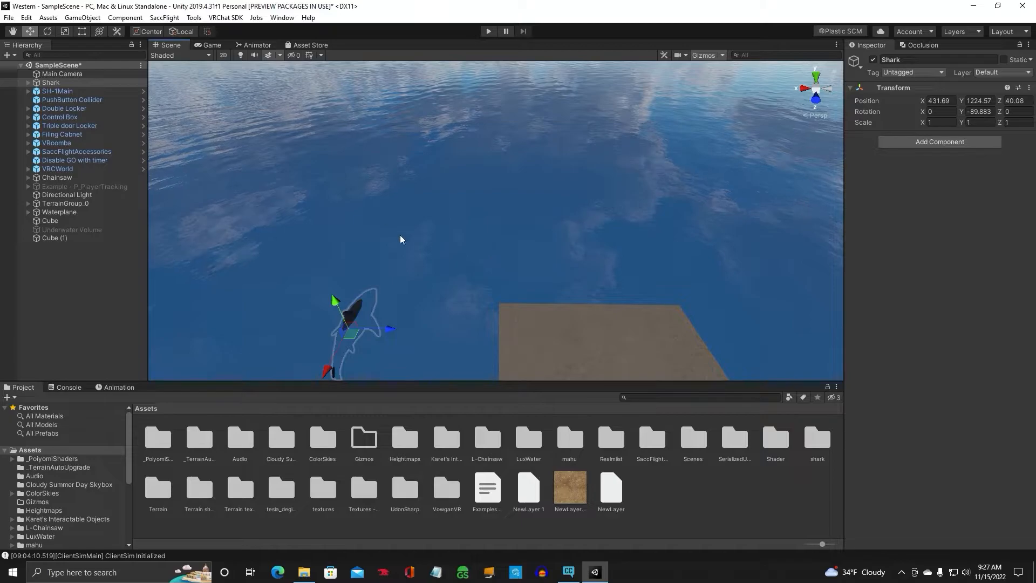
Create a new empty object named 'Track for shark'
left_click(87, 20)
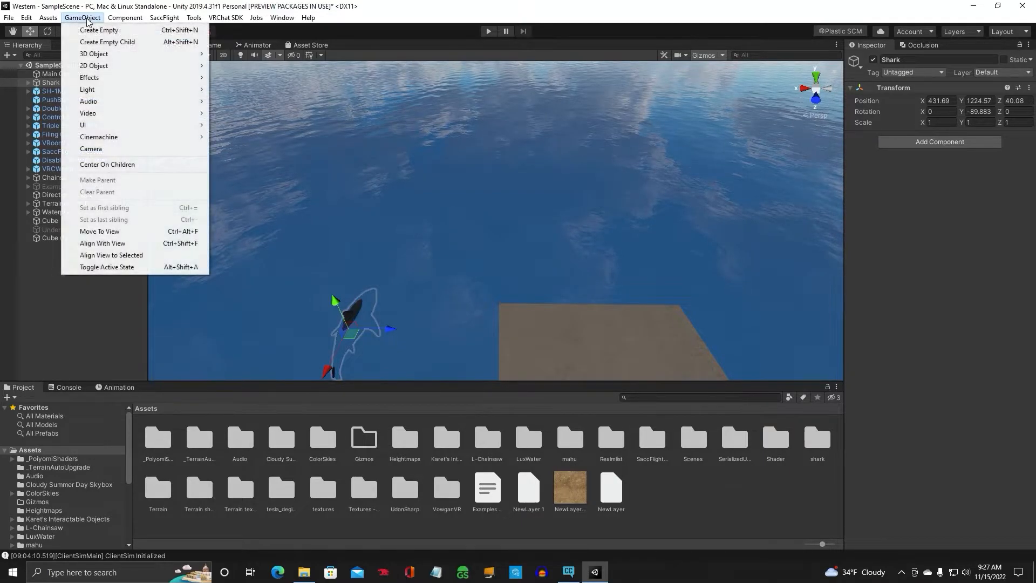
left_click(87, 30)
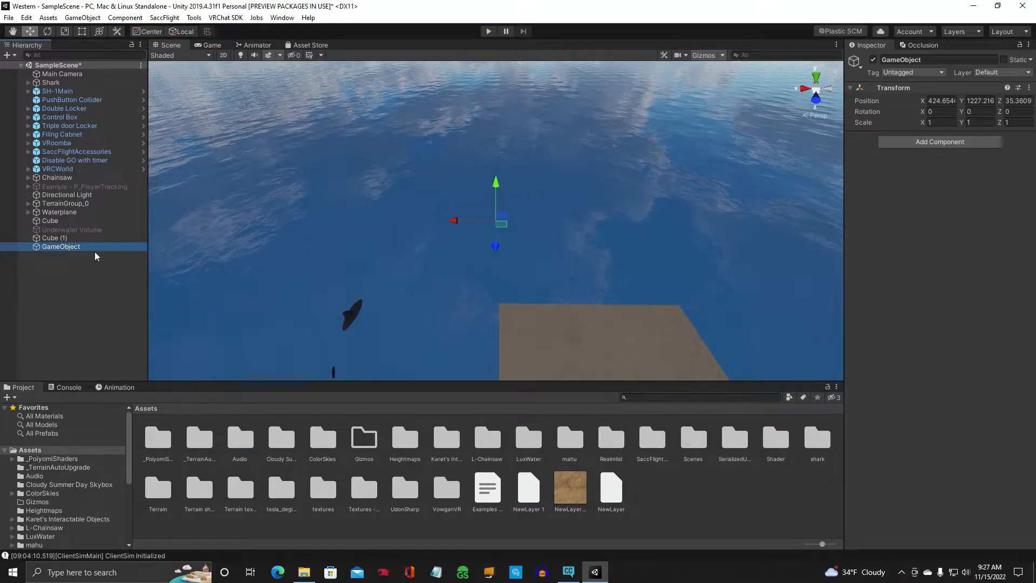
left_click(923, 58)
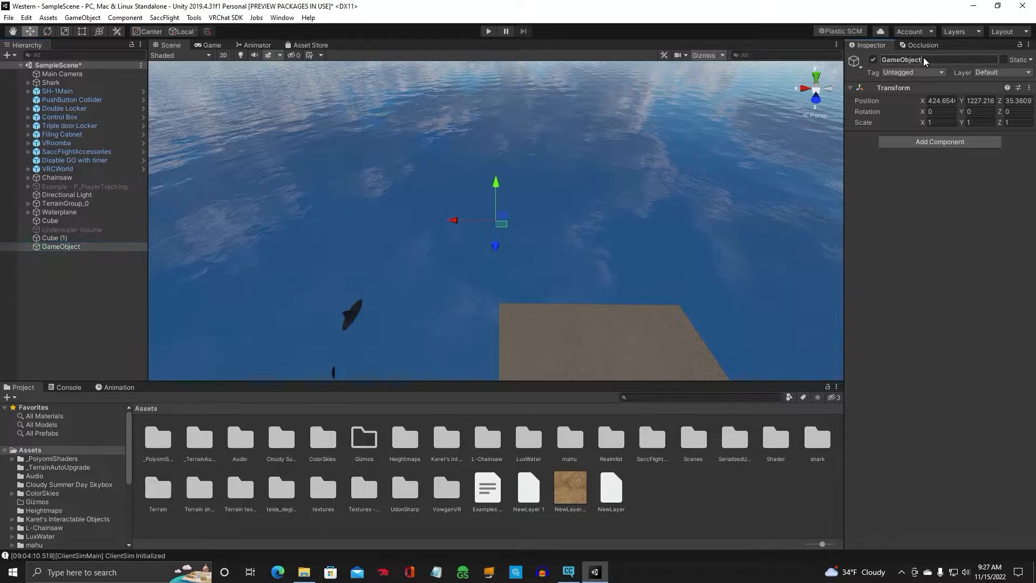
type("Tra")
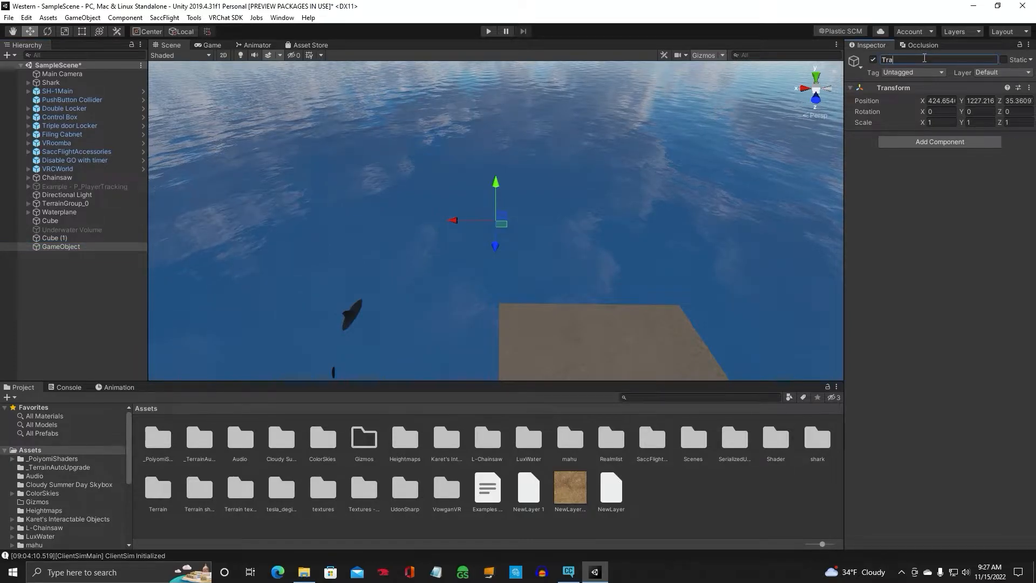
type("ck for sh")
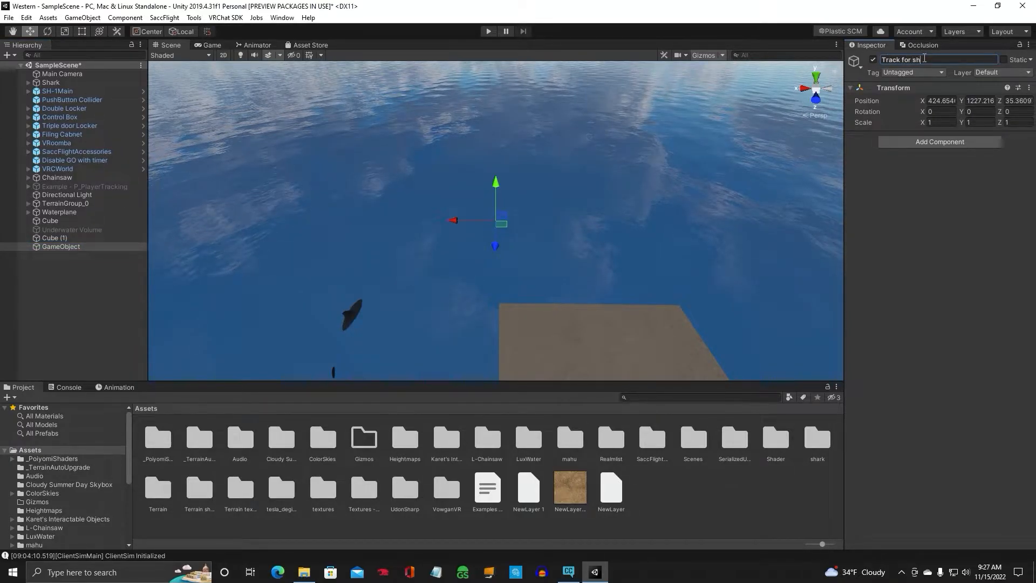
type("ark")
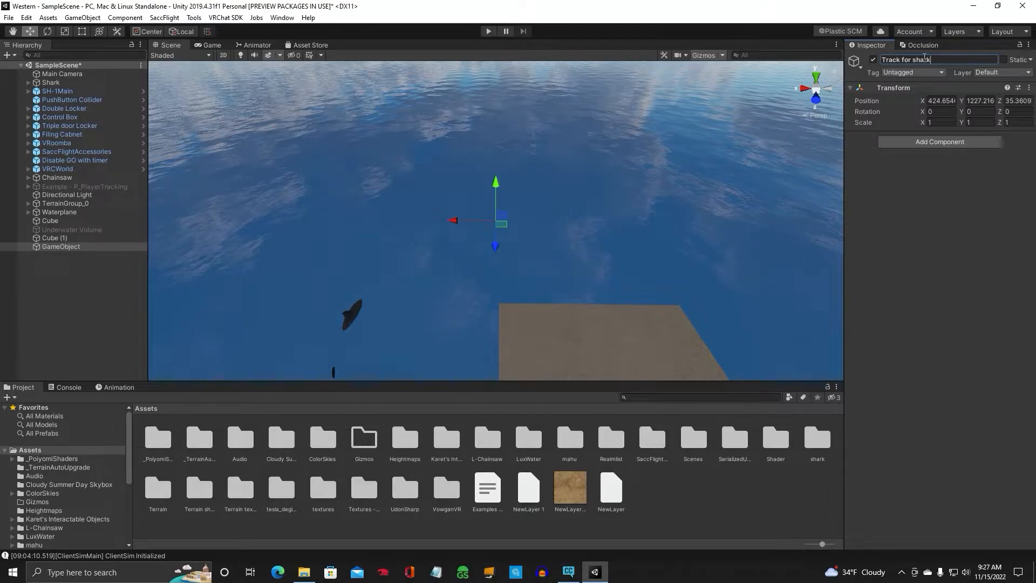
key("Return")
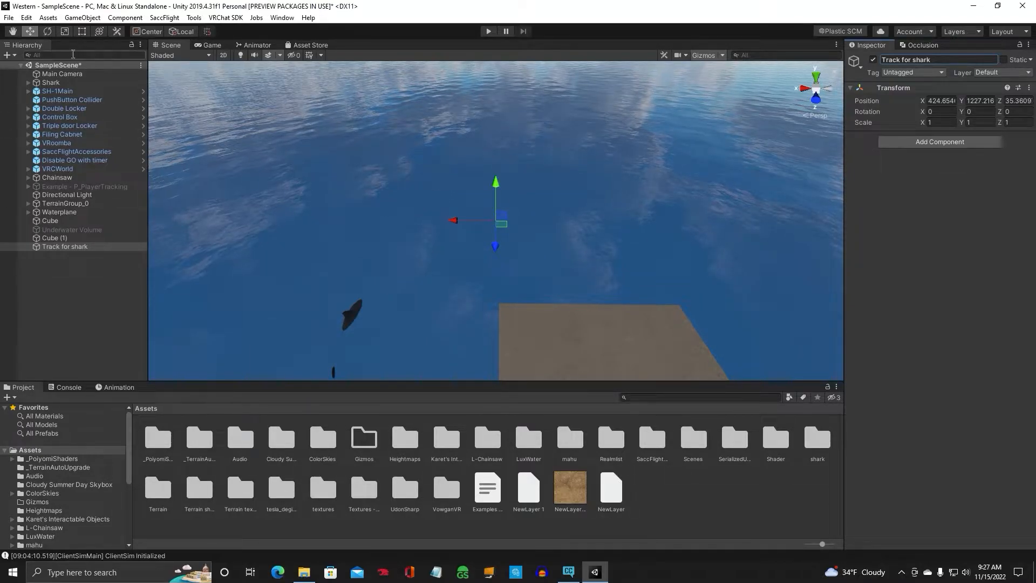
Rotate Track for shark about its vertical axis to roughly -180 degrees
left_click(46, 32)
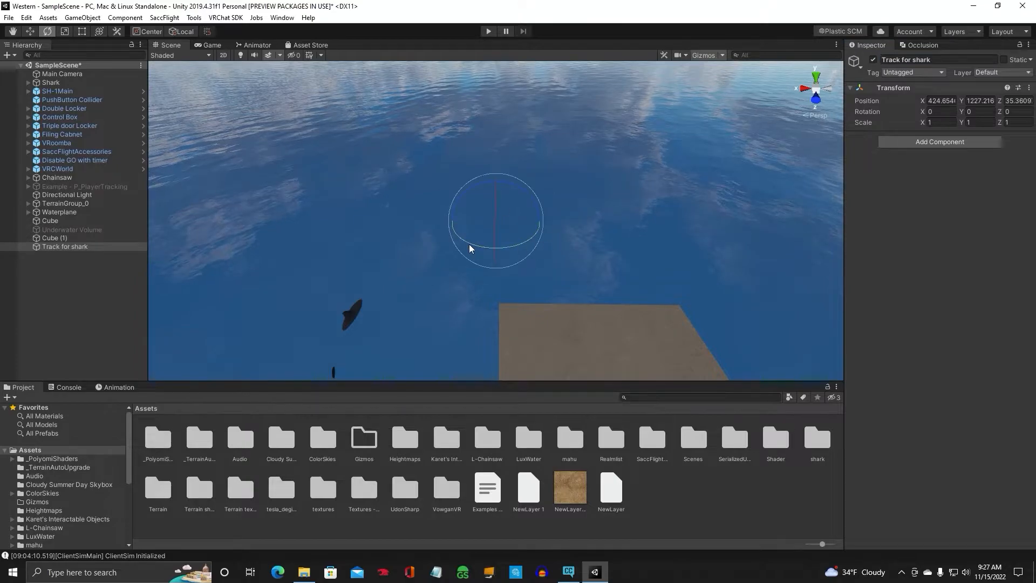
mouse_move(470, 248)
left_mouse_down()
mouse_move(641, 220)
mouse_move(713, 177)
left_mouse_up()
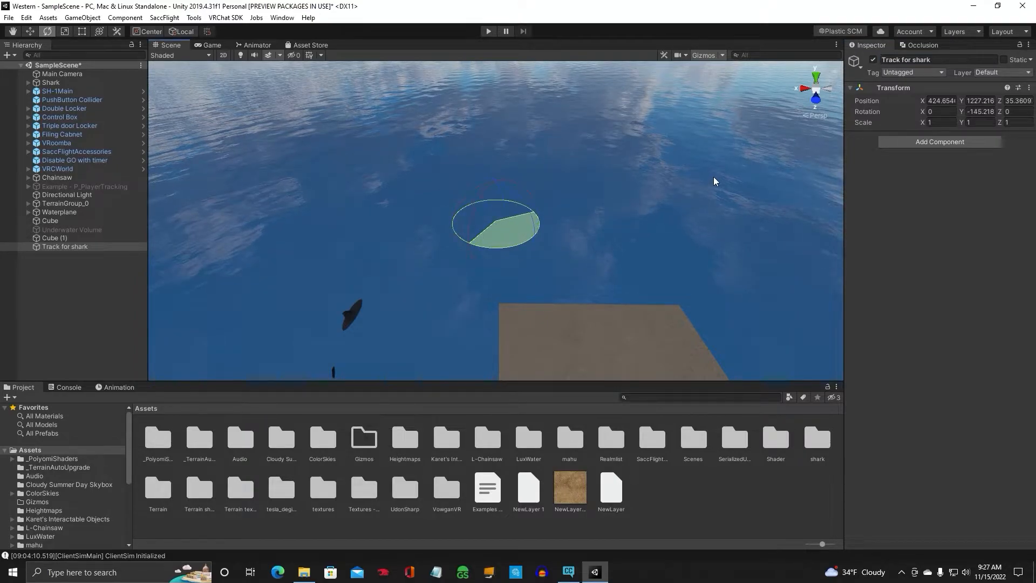
left_click_drag(493, 249, 550, 239)
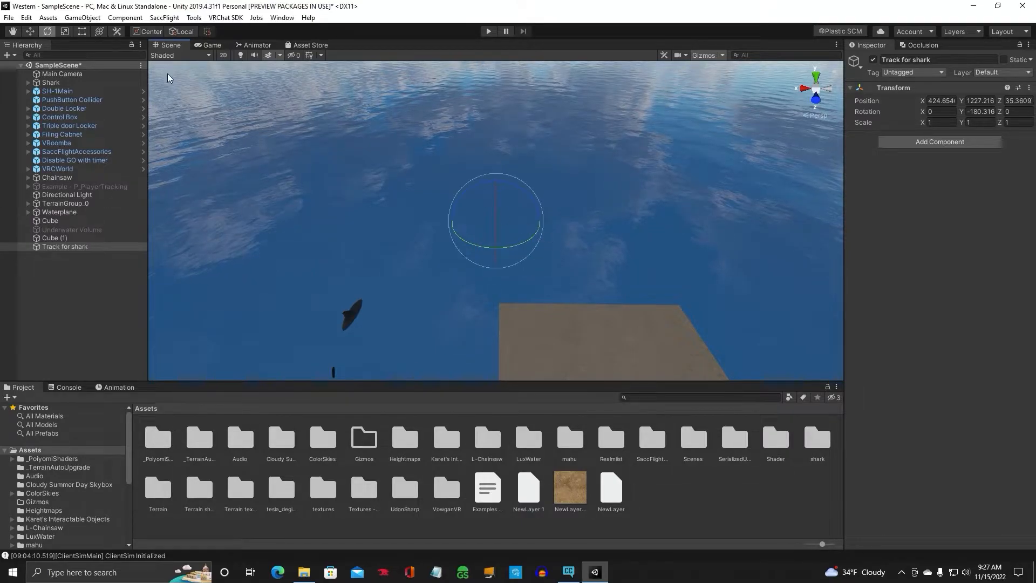
left_click(30, 31)
Move Track for shark forward and sideways out over the water near the sharks
mouse_move(453, 252)
right_mouse_down()
mouse_move(555, 266)
mouse_move(546, 281)
mouse_move(558, 280)
right_mouse_up()
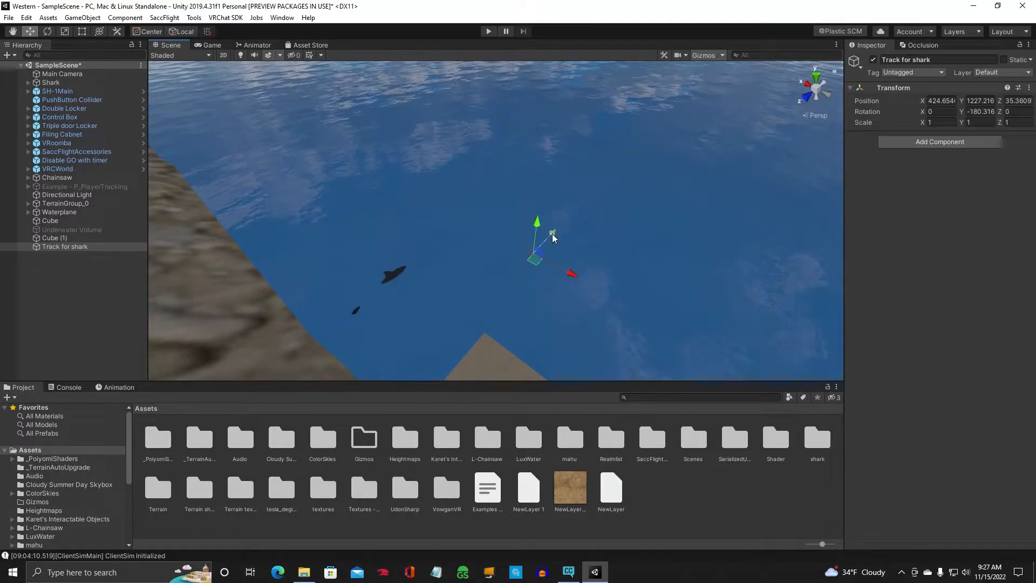
left_click_drag(552, 235, 546, 303)
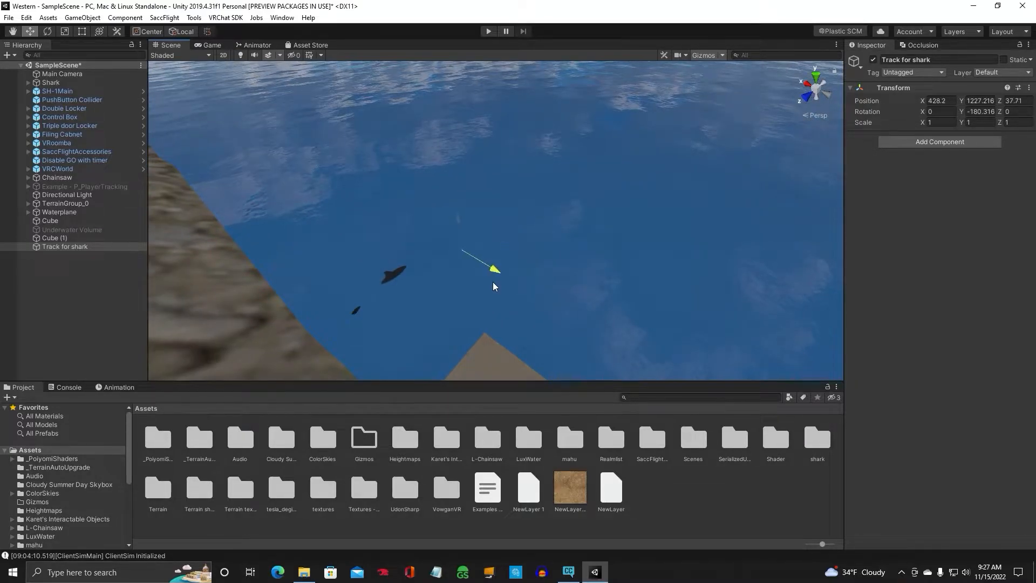
left_click_drag(494, 283, 533, 298)
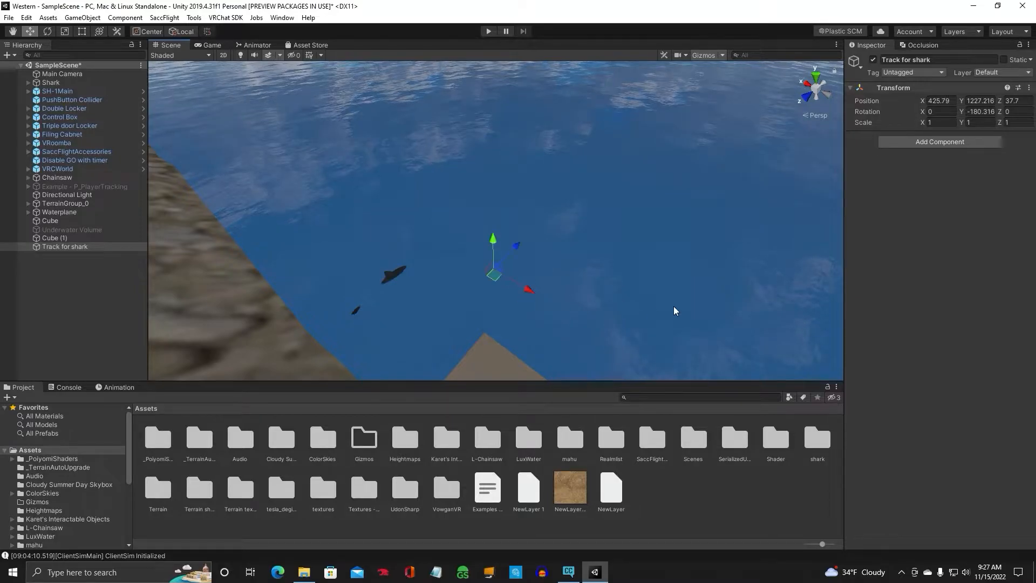
mouse_move(674, 308)
right_mouse_down()
mouse_move(464, 308)
mouse_move(515, 298)
mouse_move(607, 320)
right_mouse_up()
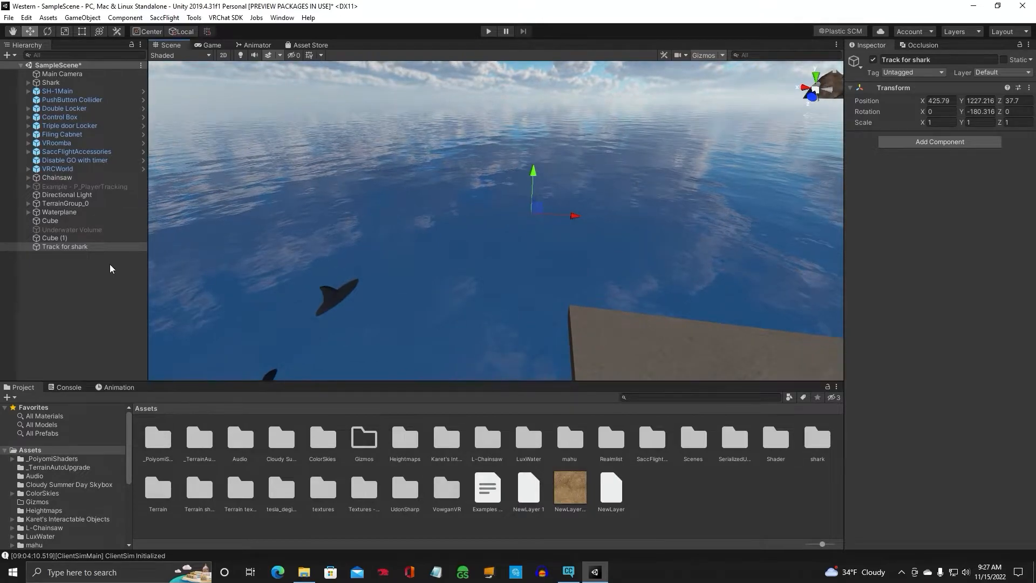
Add a CinemachinePath component to Track for shark, creating a two-waypoint path
left_click(73, 247)
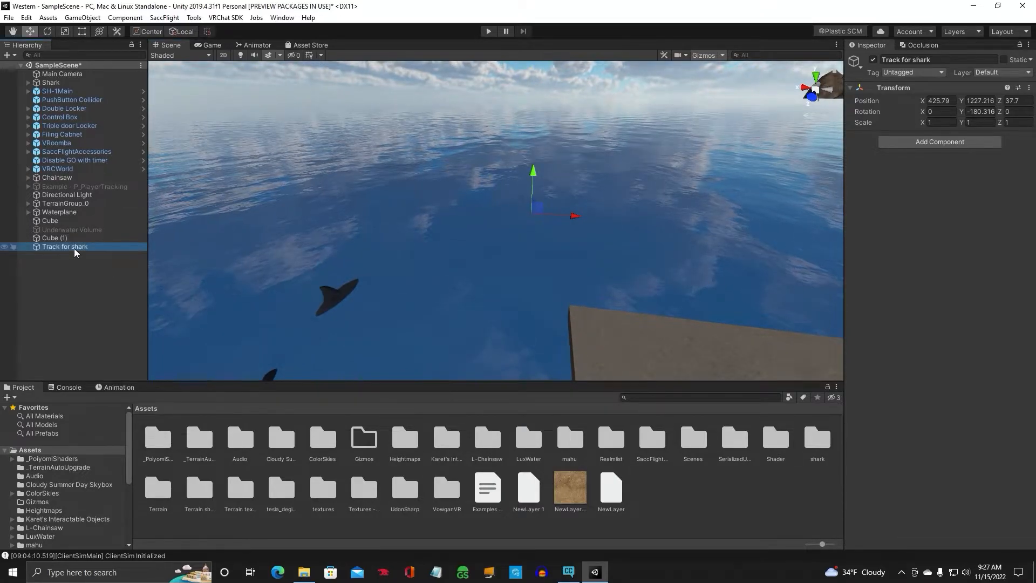
left_click(917, 143)
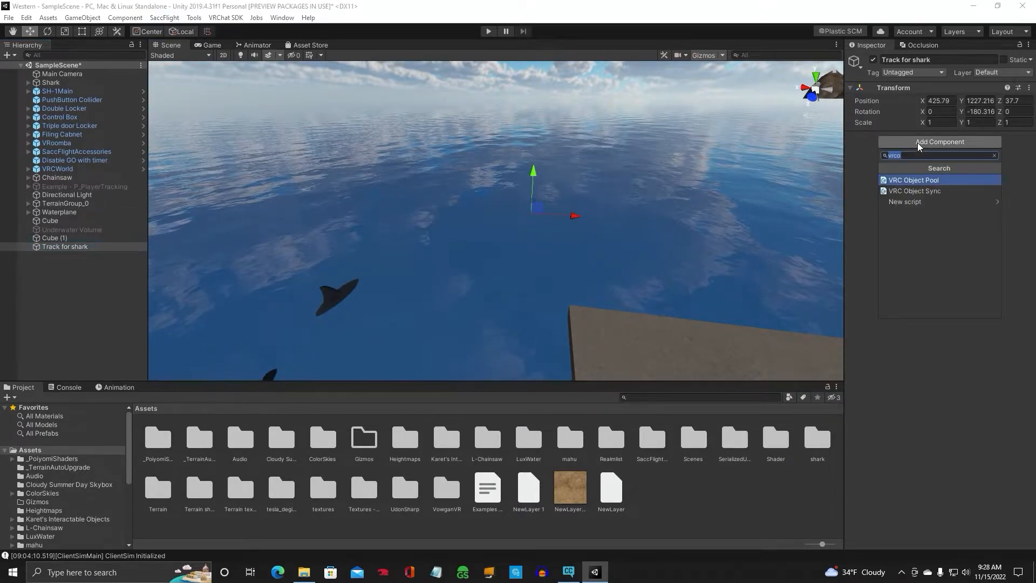
type("cine")
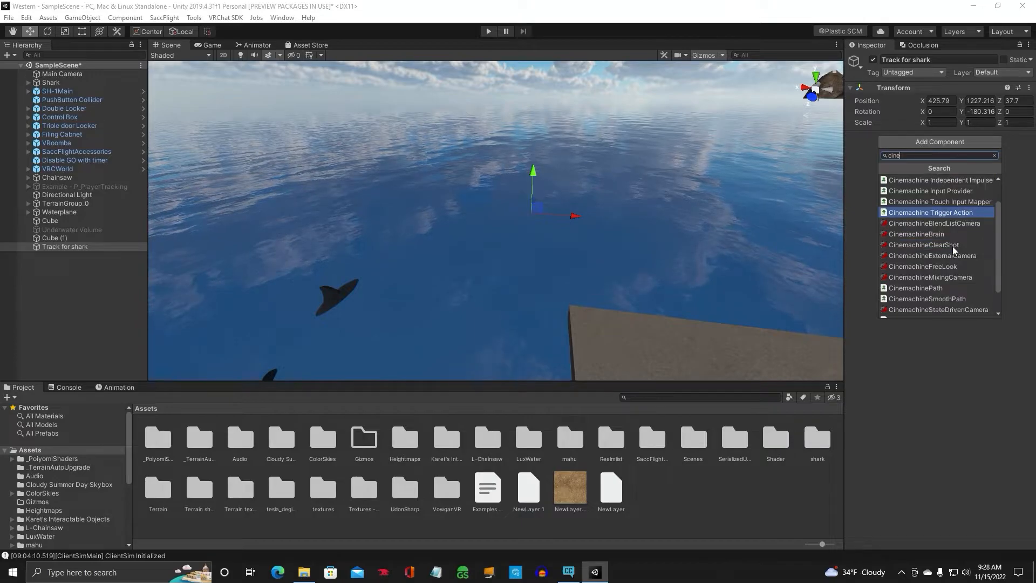
scroll(954, 246, "down", 3)
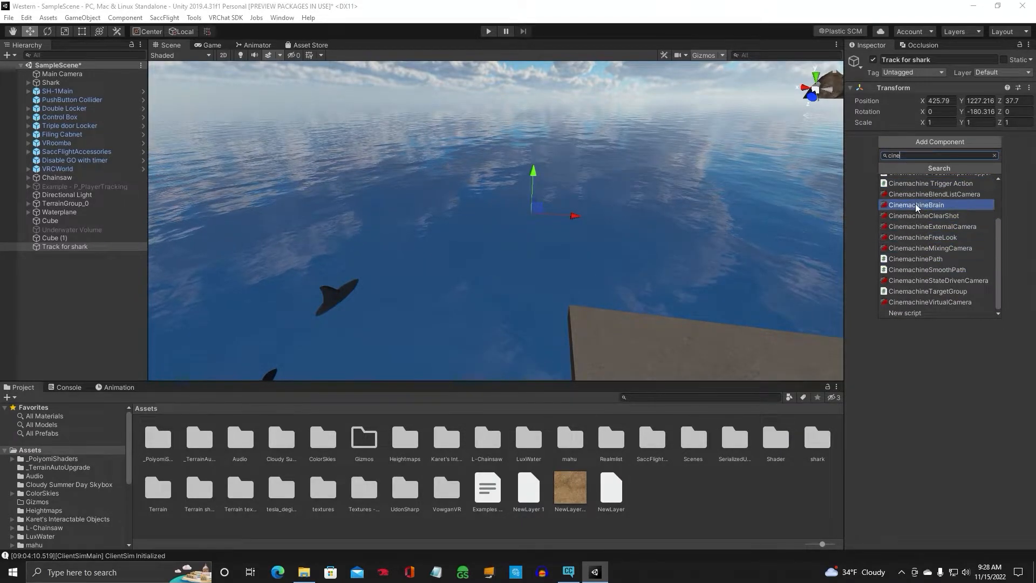
left_click(905, 258)
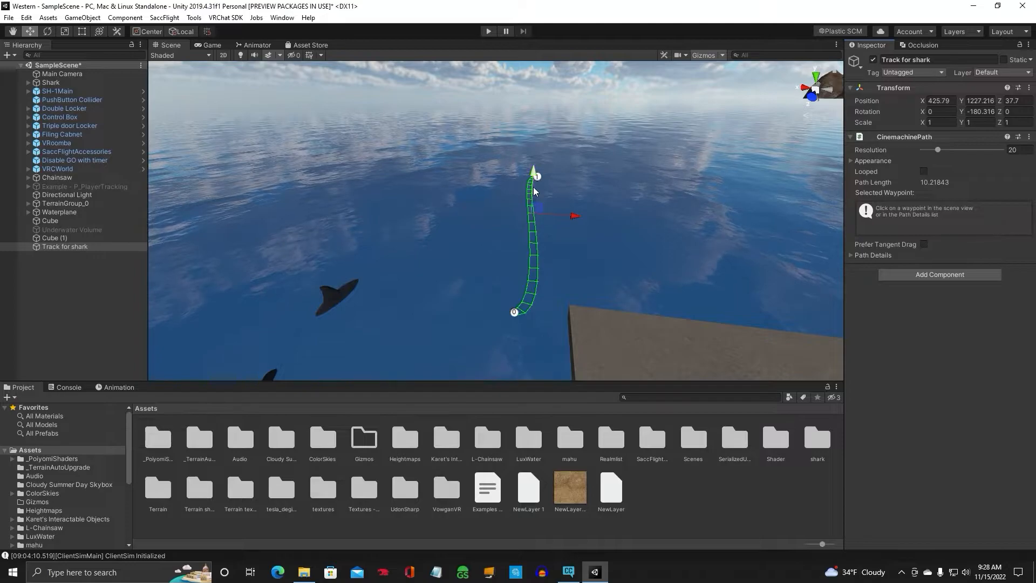
Reposition the first waypoint and its tangent, sliding the track along the water
left_click(514, 314)
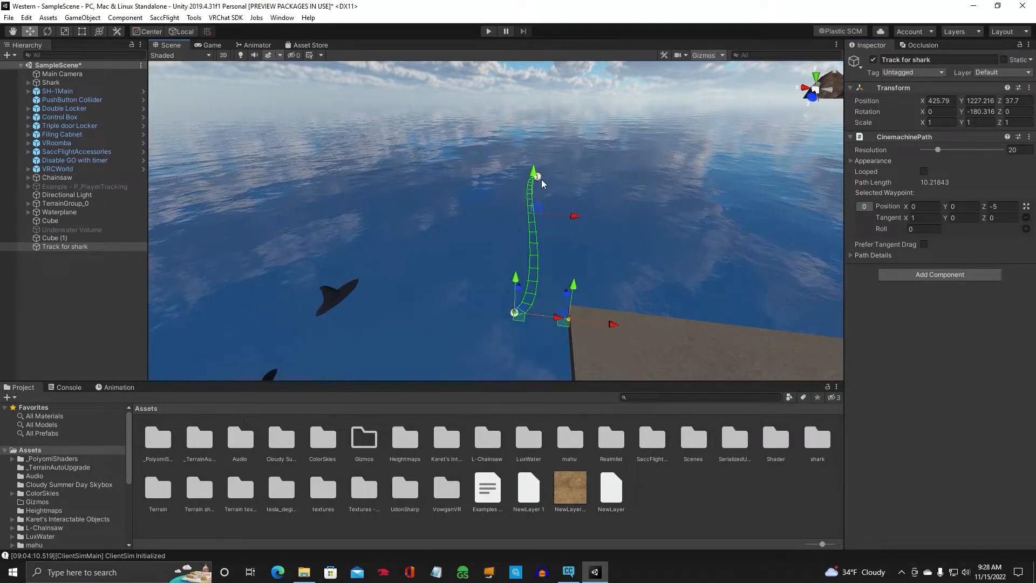
mouse_move(684, 184)
right_mouse_down()
mouse_move(706, 263)
mouse_move(693, 254)
right_mouse_up()
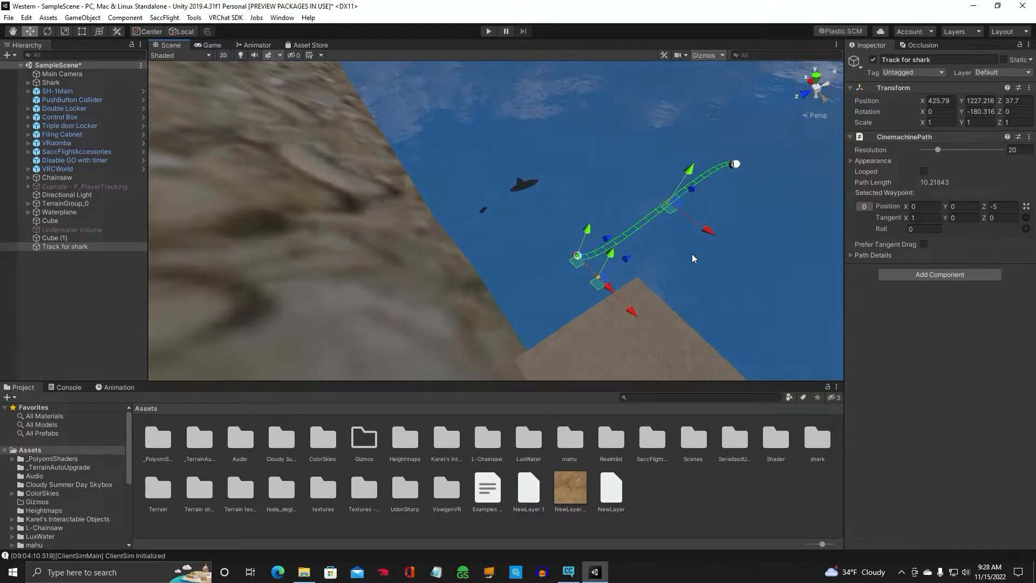
left_click_drag(693, 190, 618, 276)
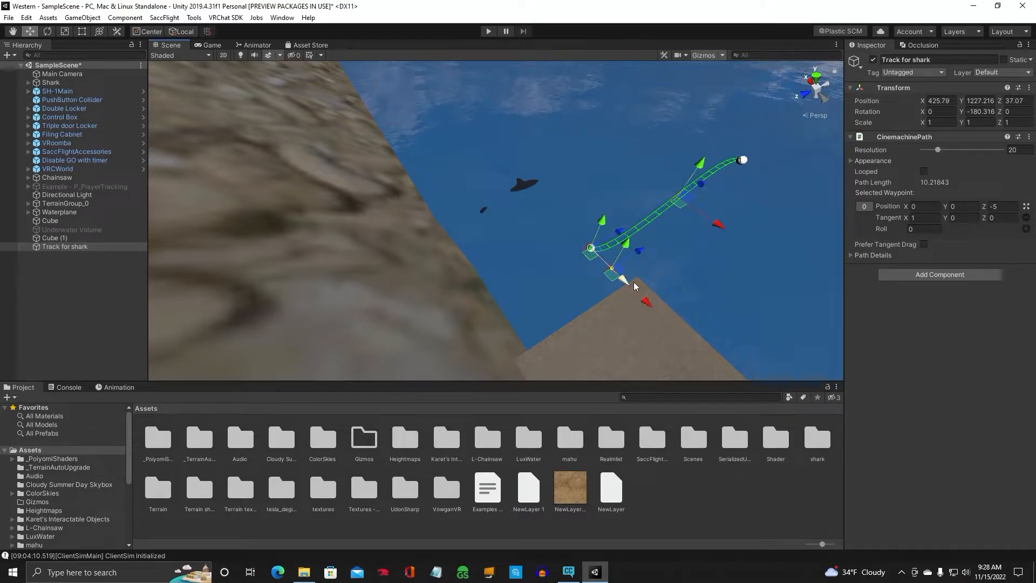
left_click_drag(634, 282, 592, 263)
mouse_move(592, 263)
right_mouse_down()
mouse_move(682, 274)
mouse_move(739, 252)
right_mouse_up()
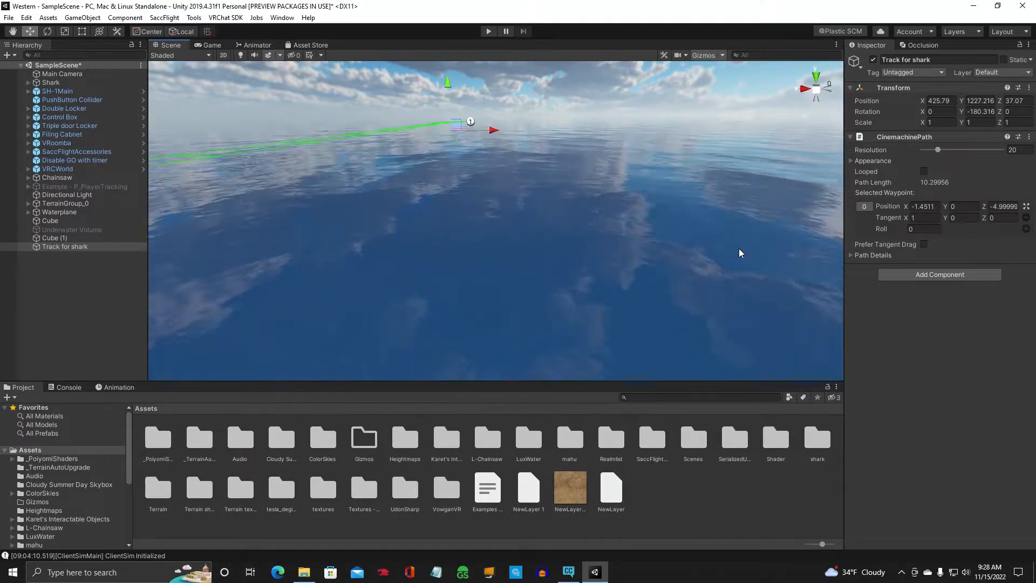
key("f")
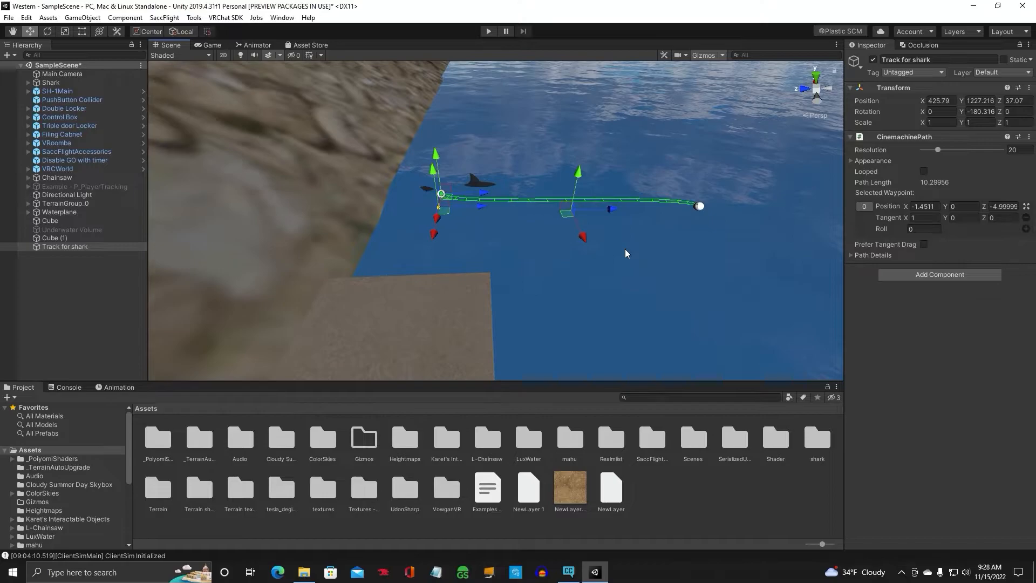
right_click_drag(625, 254, 653, 257)
mouse_move(564, 197)
left_mouse_down()
mouse_move(580, 196)
mouse_move(547, 204)
left_mouse_up()
mouse_move(464, 202)
left_mouse_down()
mouse_move(499, 200)
mouse_move(451, 195)
left_mouse_up()
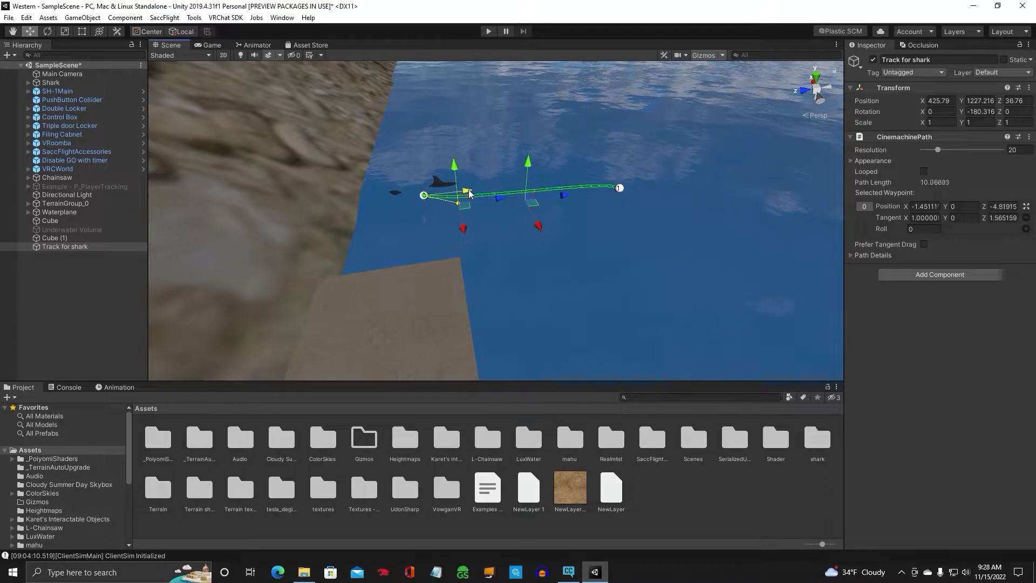
Move the second waypoint outward to lengthen the path to about 18.6 units
left_click(620, 189)
left_click_drag(657, 185, 800, 181)
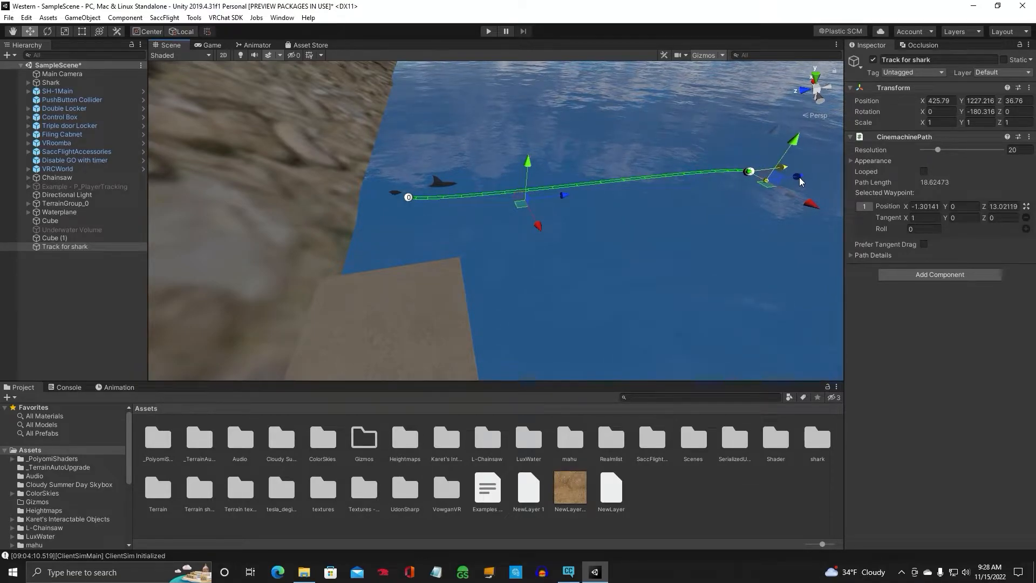
right_click_drag(629, 239, 686, 226)
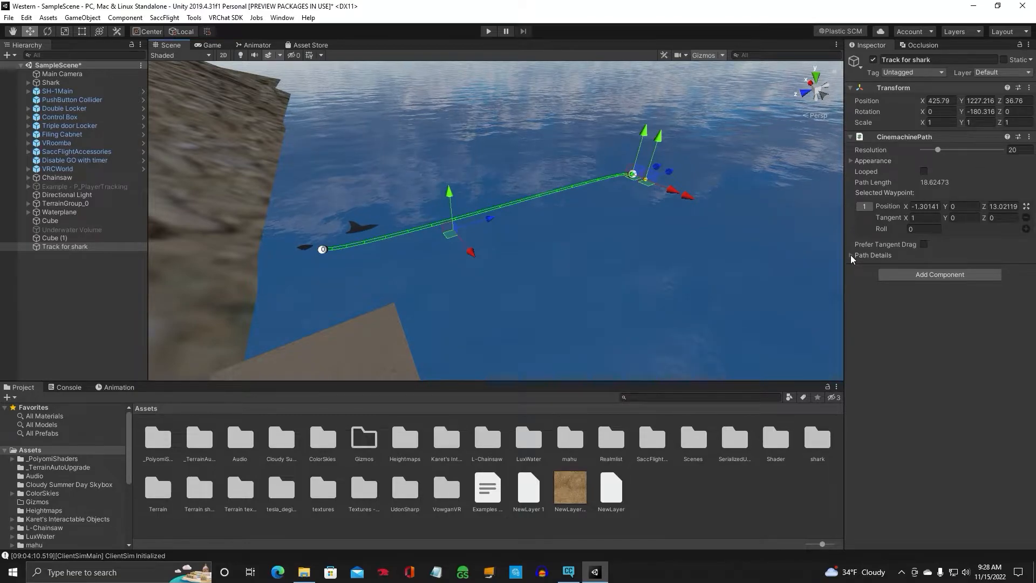
Add a third waypoint to the path and bend its tangent into a curve
left_click(851, 254)
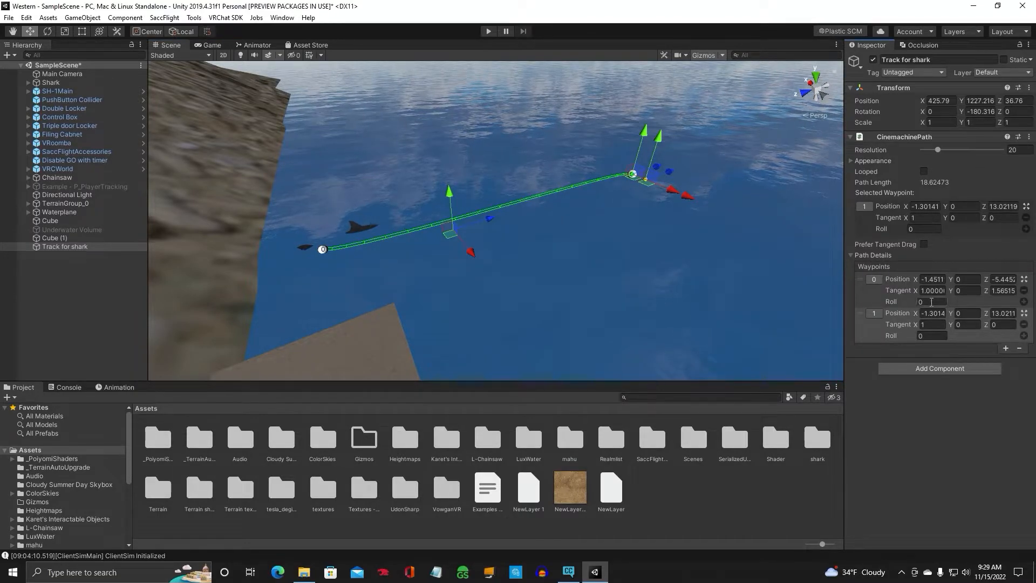
left_click(1005, 348)
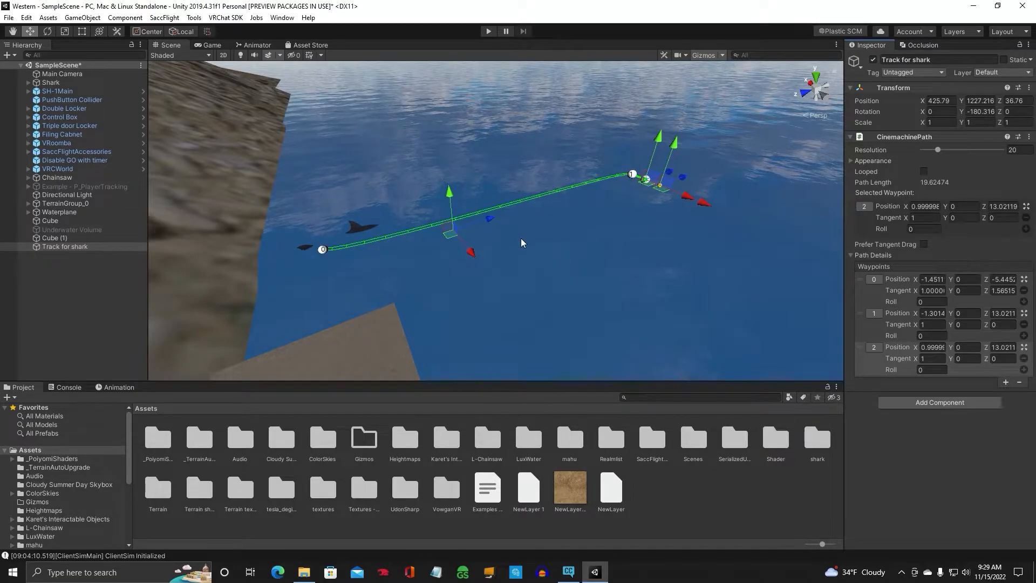
key("f")
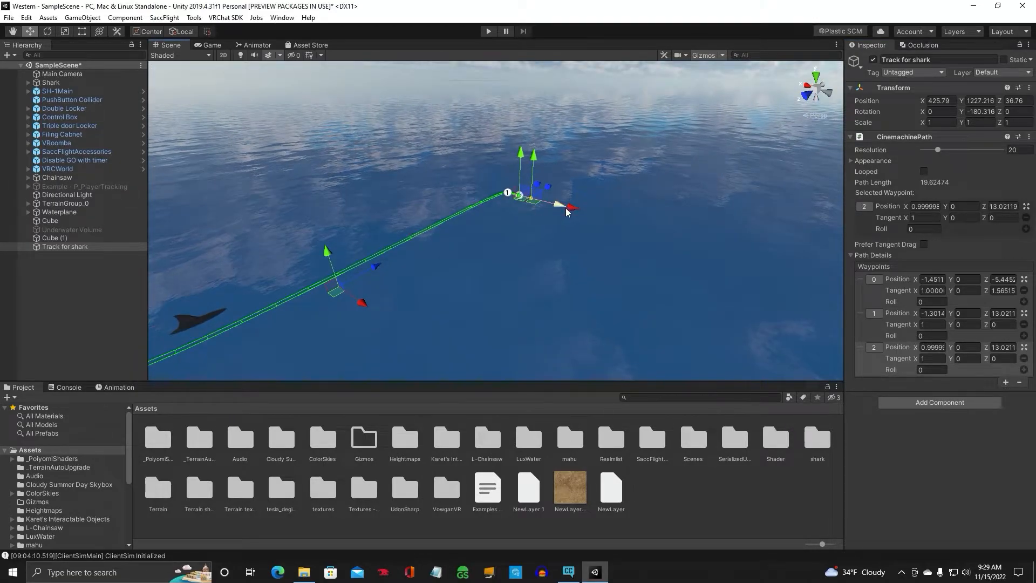
mouse_move(567, 212)
left_mouse_down()
mouse_move(560, 205)
mouse_move(684, 249)
left_mouse_up()
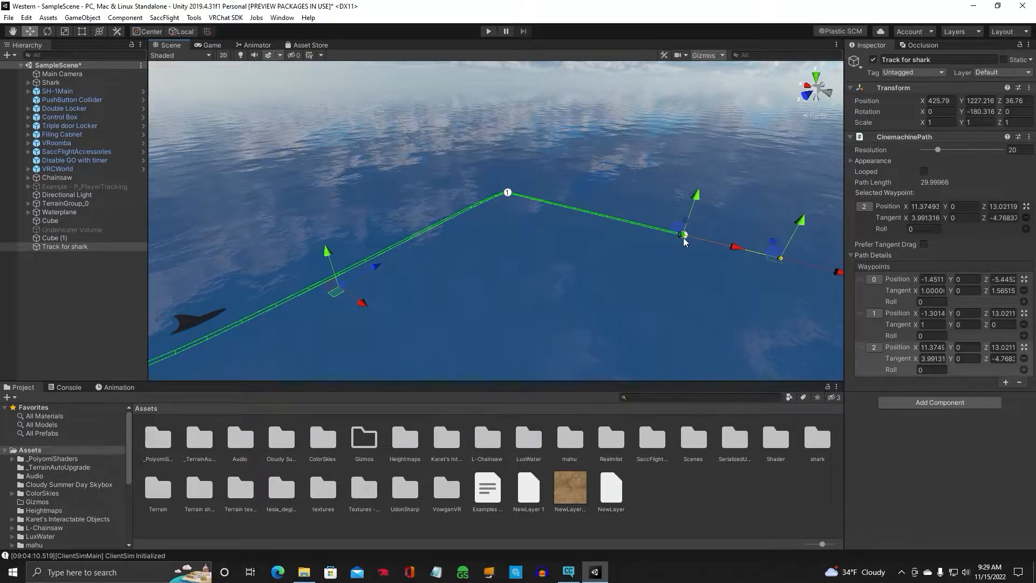
mouse_move(687, 234)
right_mouse_down()
mouse_move(678, 271)
mouse_move(621, 173)
right_mouse_up()
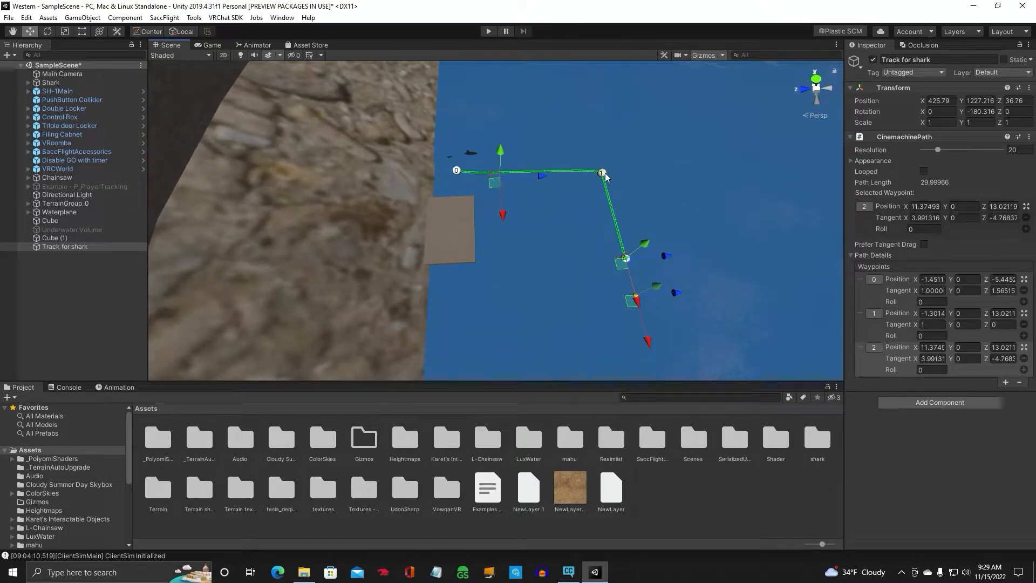
Shift the second waypoint right and pull the path's end farther out over the water
left_click(605, 173)
left_click_drag(645, 174, 664, 171)
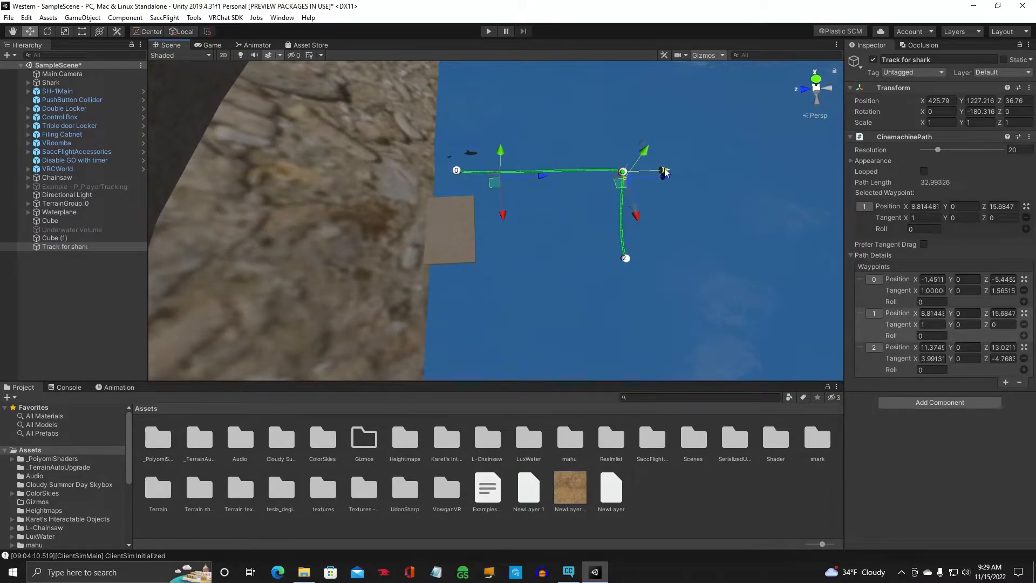
left_click(625, 258)
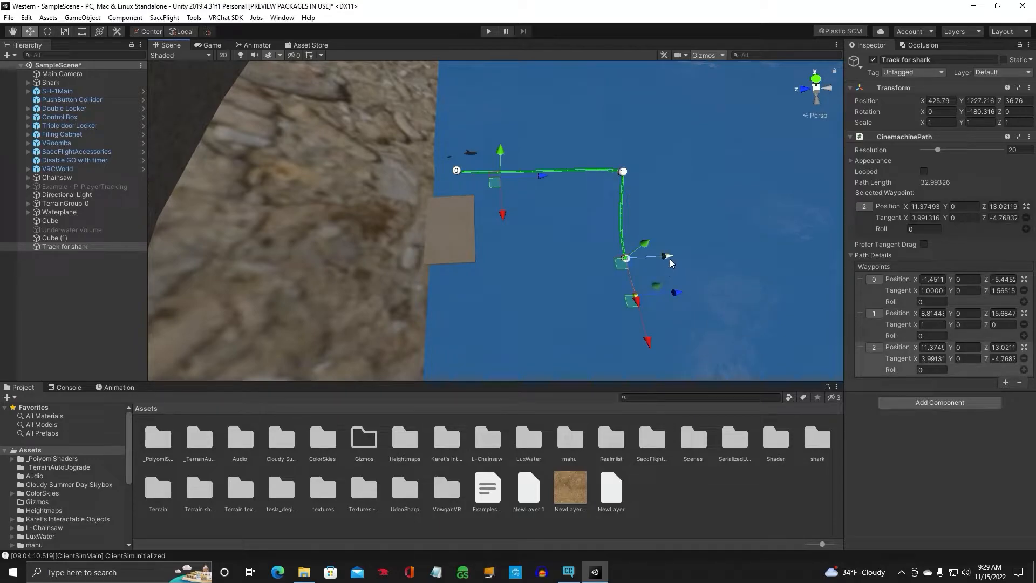
left_click_drag(670, 261, 790, 327)
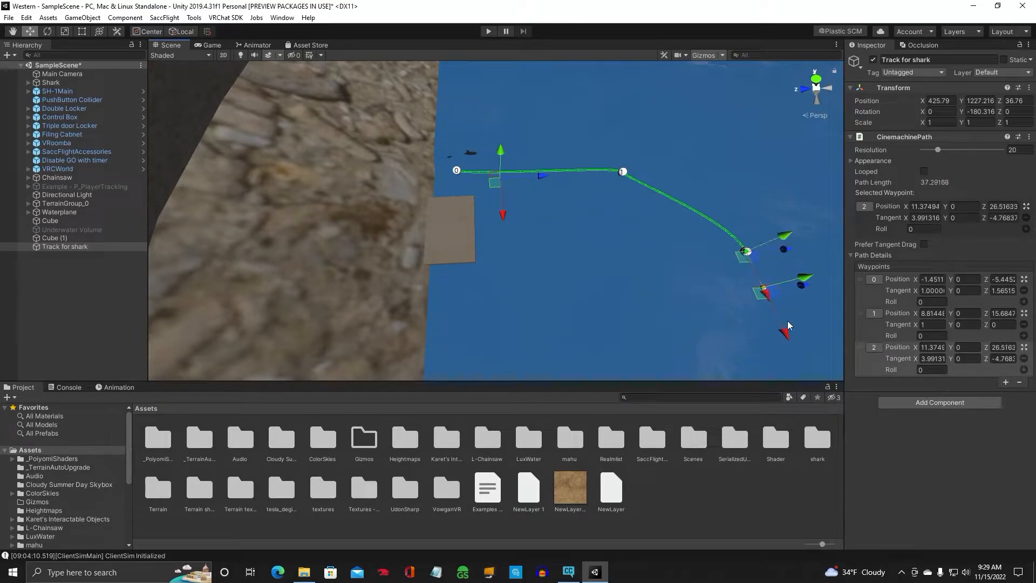
left_click_drag(766, 301, 662, 304)
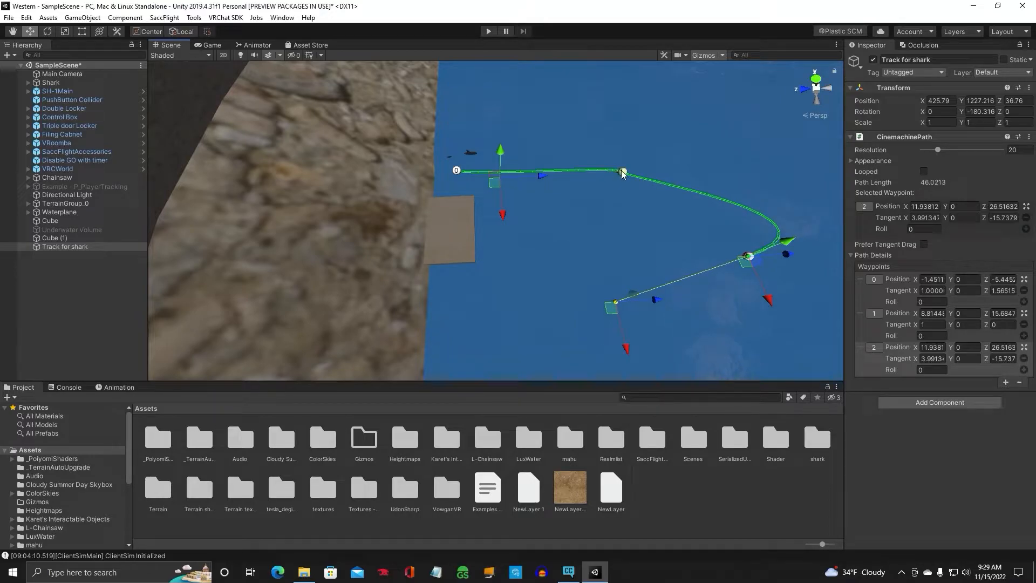
Reposition and lower the middle waypoint, reshaping the curve there
left_click_drag(622, 174, 626, 180)
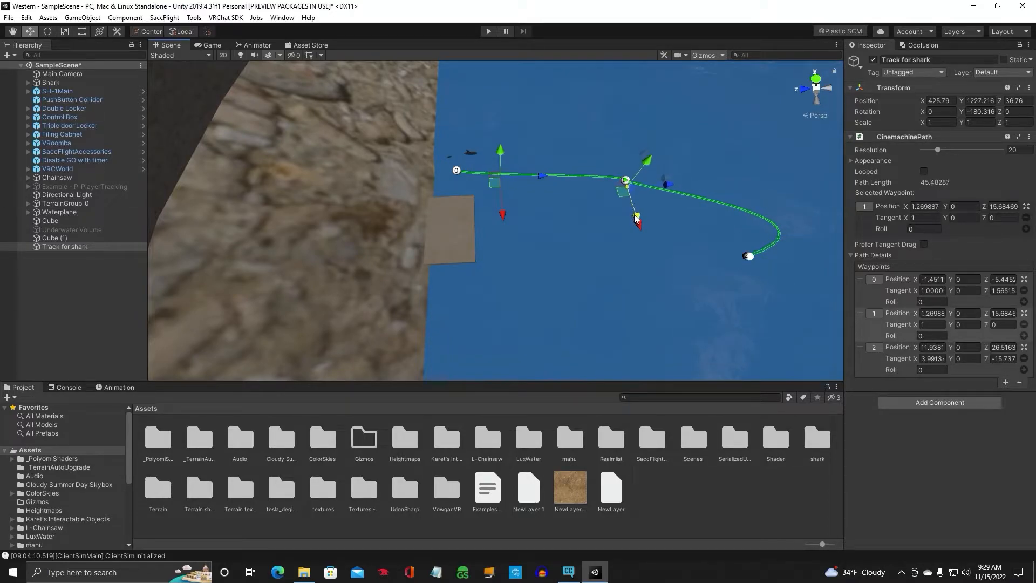
left_click_drag(636, 218, 658, 186)
left_click_drag(628, 153, 627, 163)
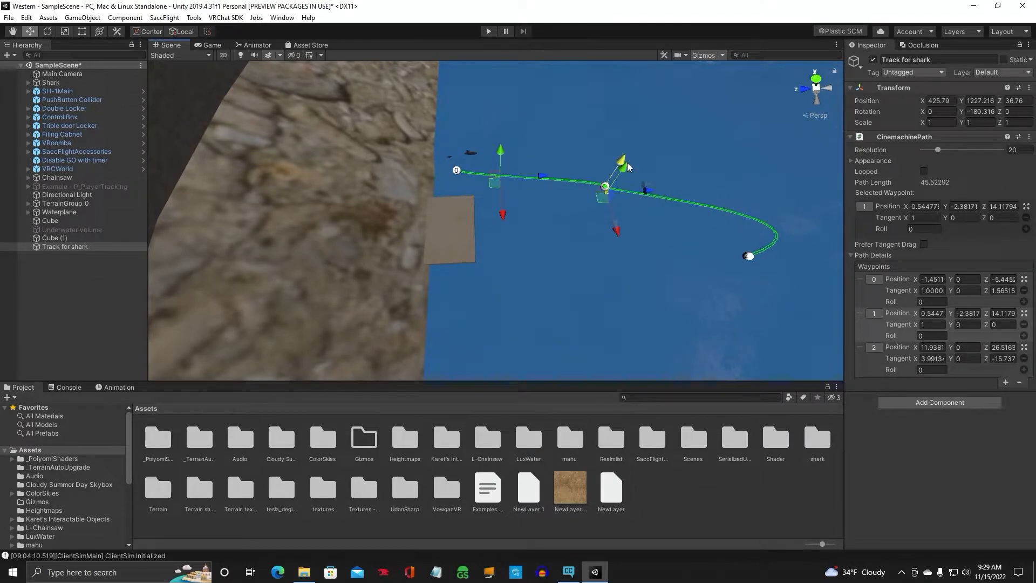
left_click_drag(616, 236, 617, 230)
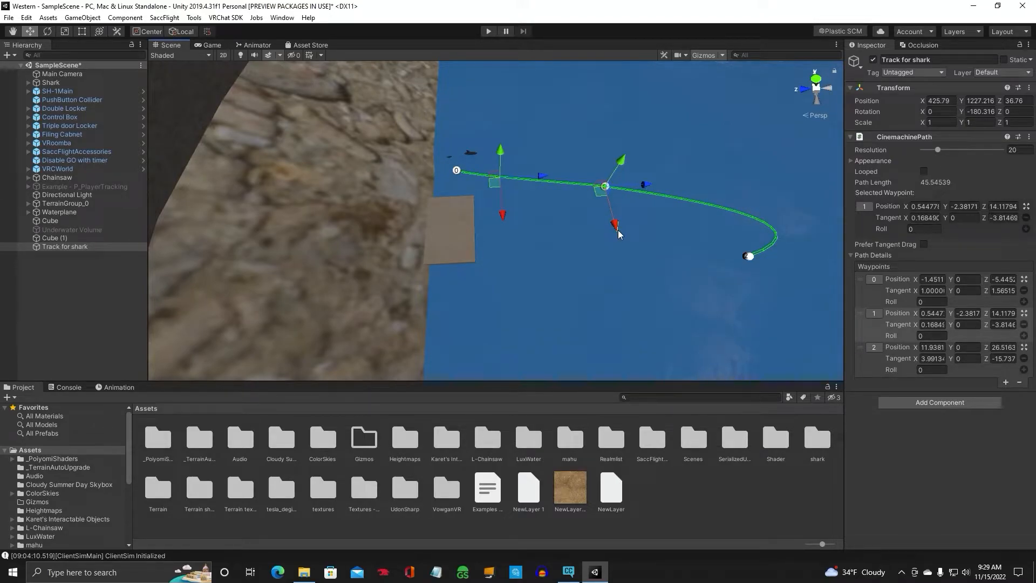
right_click_drag(618, 230, 659, 233)
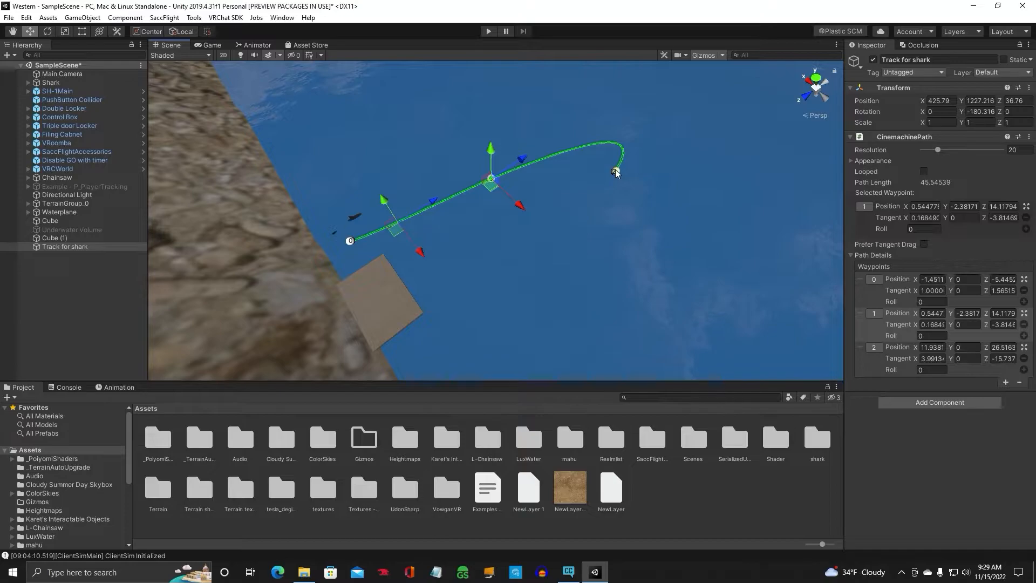
Push waypoint 2 farther out and swing its tangent so the path hooks downward
left_click(617, 171)
left_click_drag(647, 204, 730, 247)
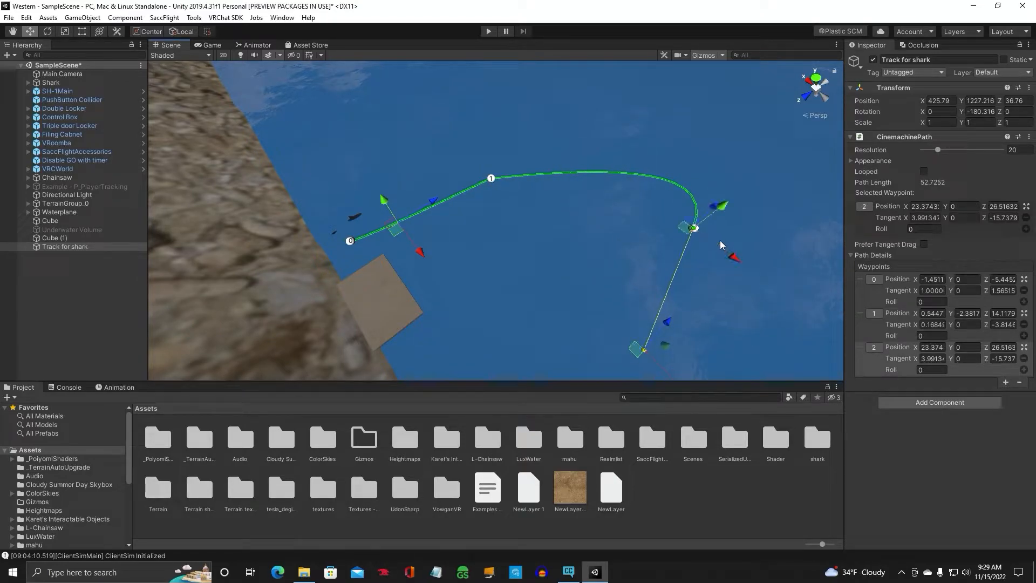
mouse_move(556, 239)
right_mouse_down()
mouse_move(629, 235)
mouse_move(475, 230)
right_mouse_up()
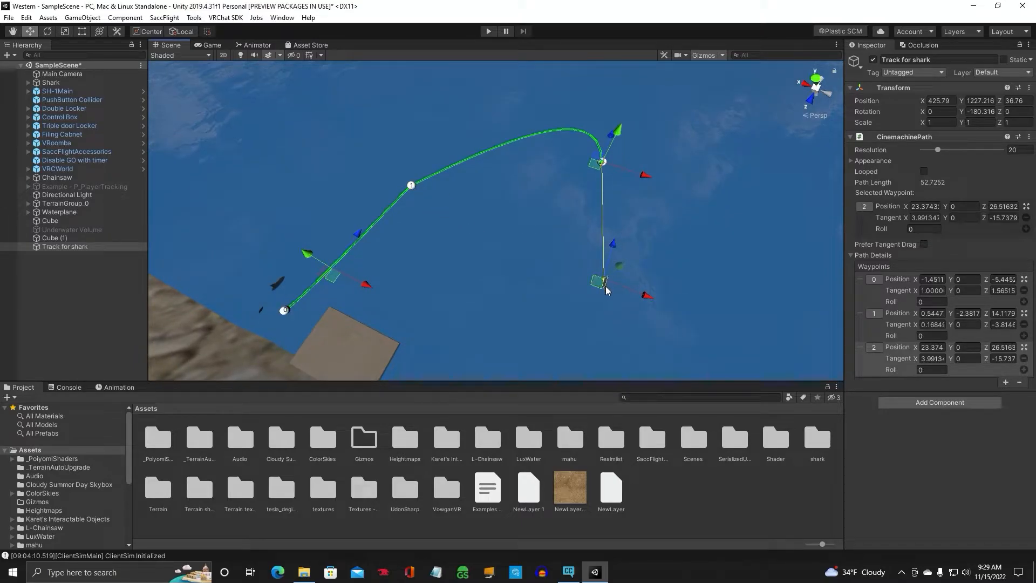
left_click_drag(610, 252, 590, 285)
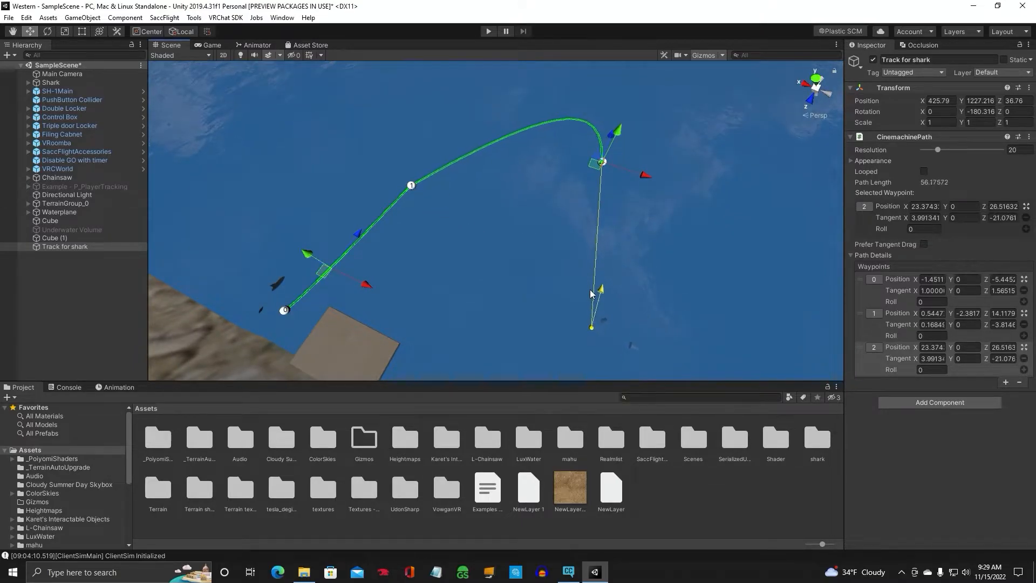
left_click_drag(608, 138, 601, 197)
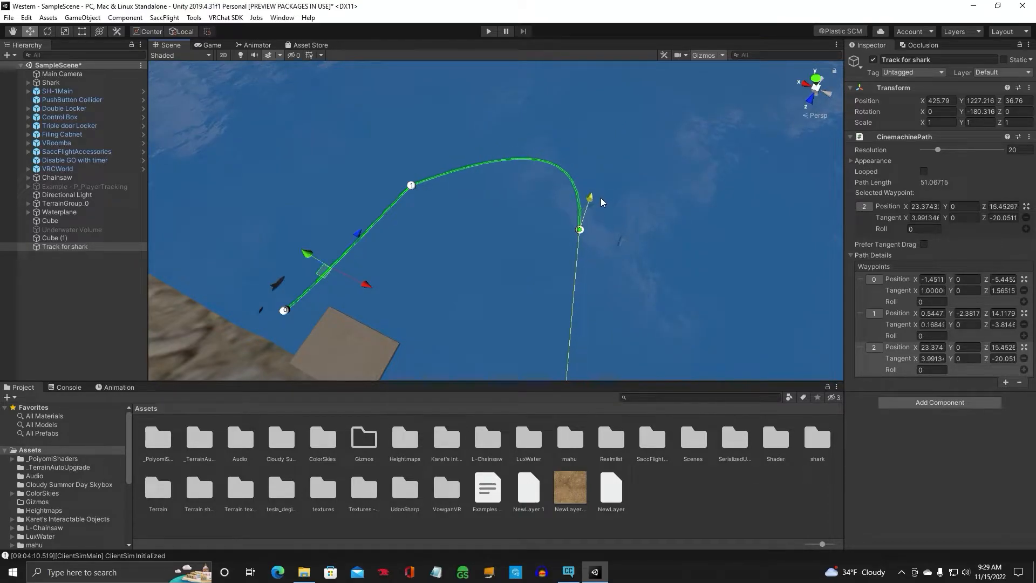
mouse_move(601, 197)
right_mouse_down()
mouse_move(610, 296)
mouse_move(521, 274)
mouse_move(590, 254)
mouse_move(635, 277)
mouse_move(637, 232)
mouse_move(611, 277)
right_mouse_up()
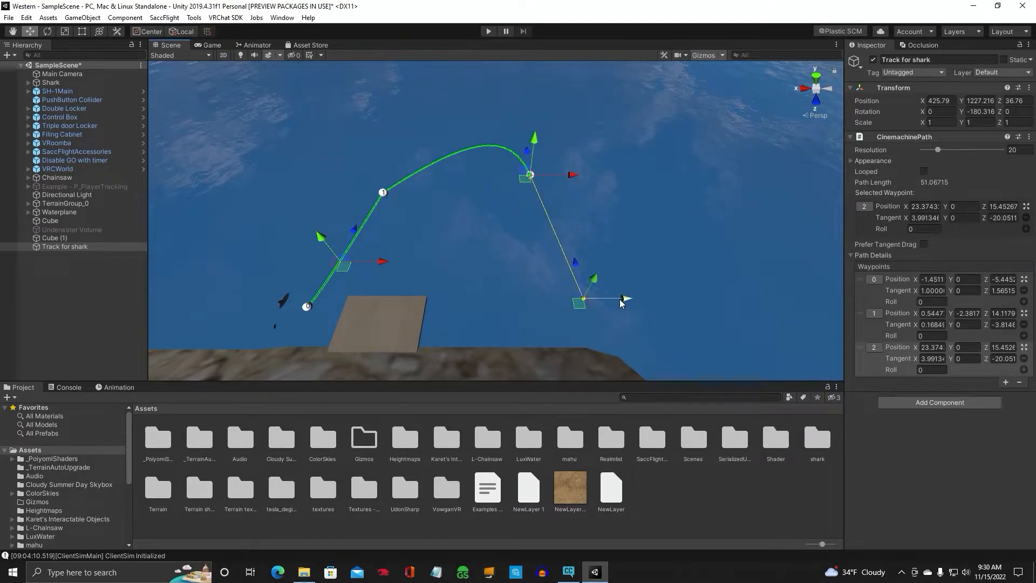
left_click_drag(620, 303, 563, 298)
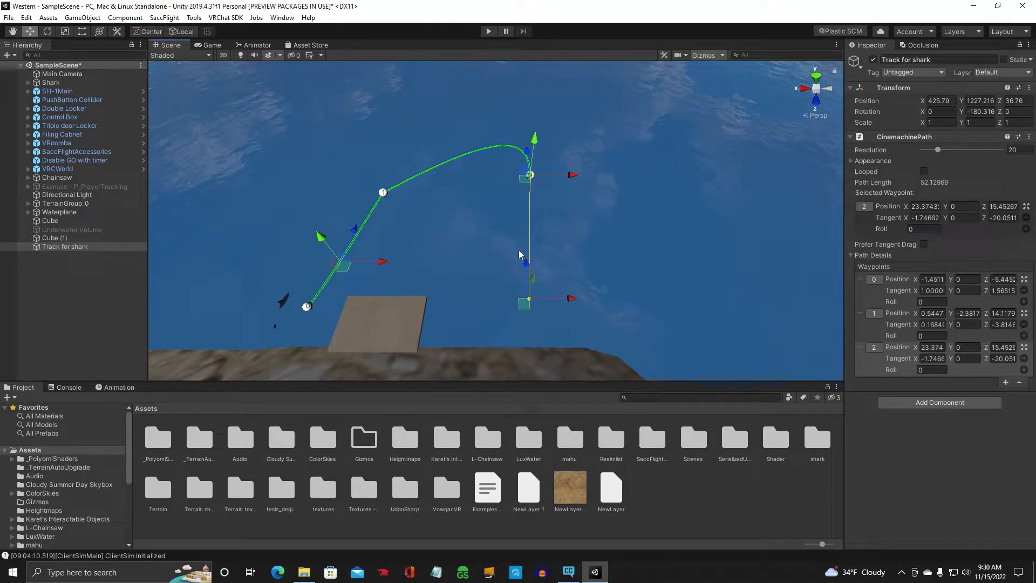
Add waypoint 3 and move it outward, shortening and swinging its tangent
mouse_move(520, 256)
left_mouse_down()
mouse_move(540, 207)
mouse_move(535, 241)
left_mouse_up()
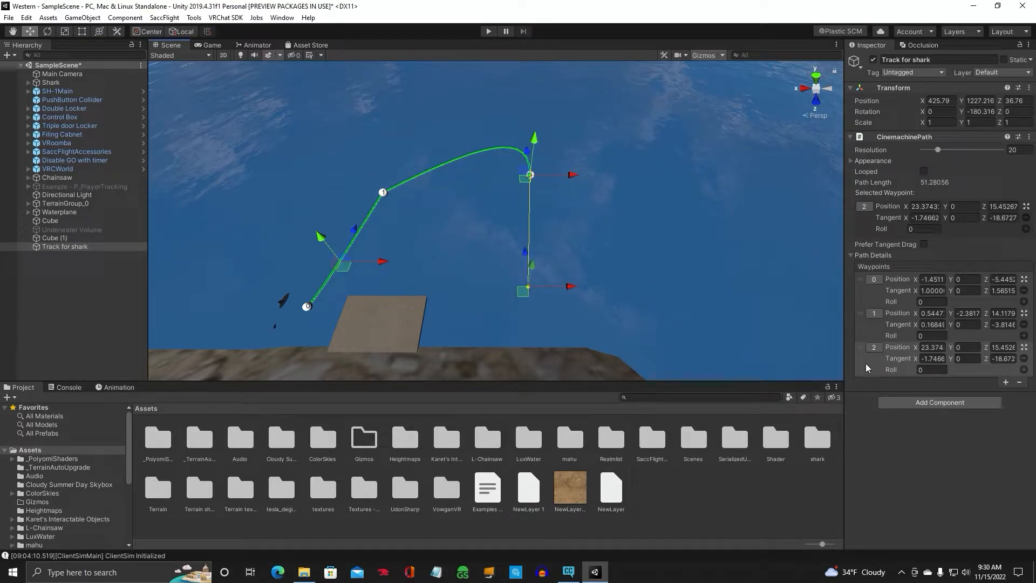
left_click(1004, 382)
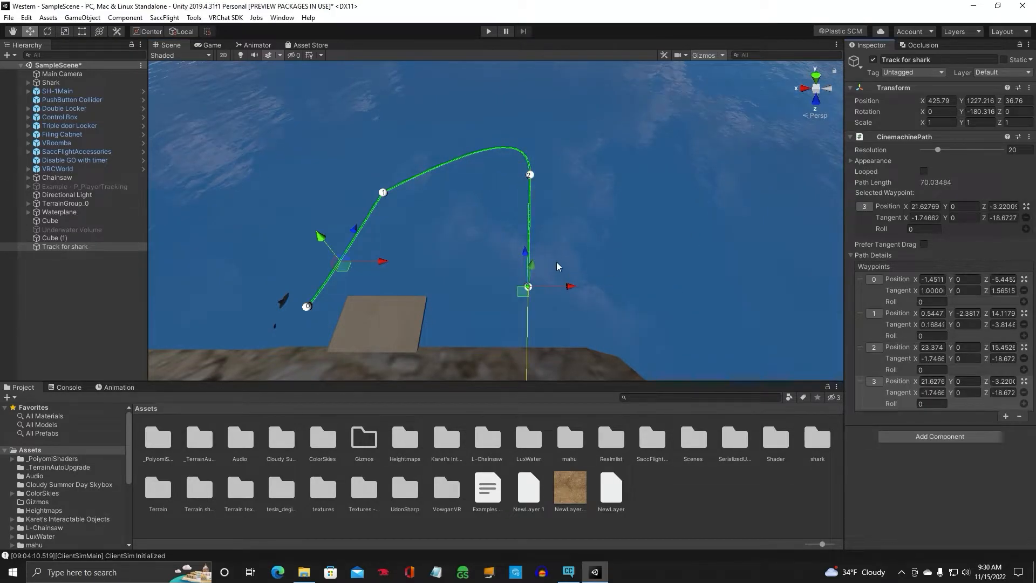
left_click_drag(571, 288, 720, 288)
mouse_move(660, 253)
left_mouse_down()
mouse_move(680, 295)
mouse_move(681, 256)
left_mouse_up()
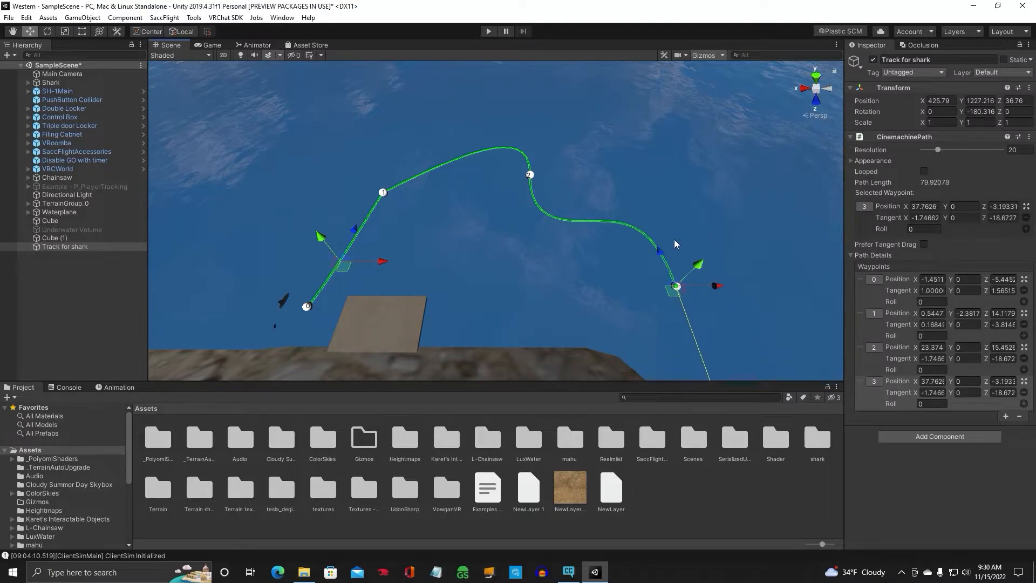
right_click_drag(675, 239, 663, 304)
mouse_move(679, 287)
left_mouse_down()
mouse_move(649, 167)
mouse_move(677, 160)
mouse_move(522, 185)
left_mouse_up()
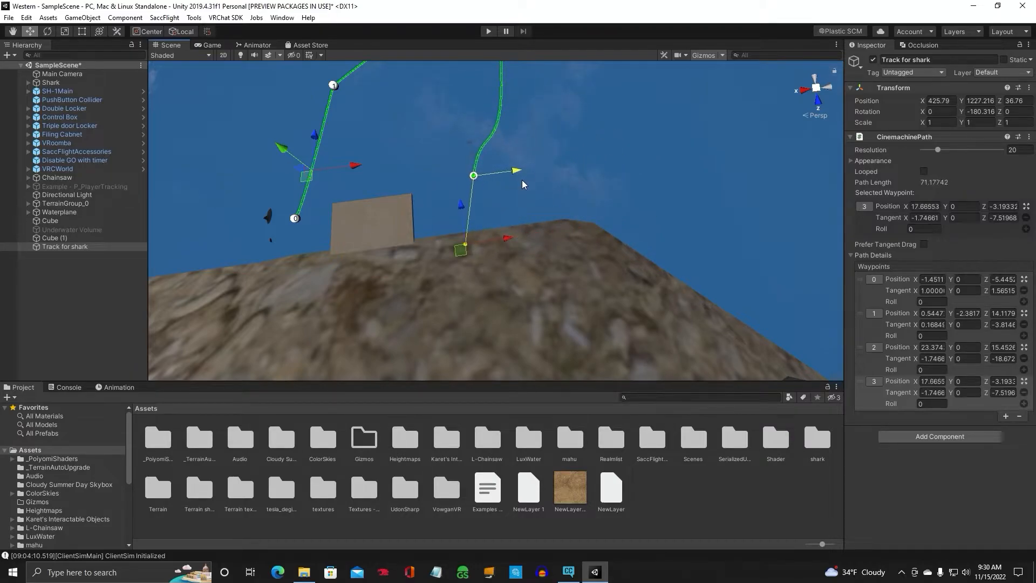
left_click_drag(523, 184, 595, 194)
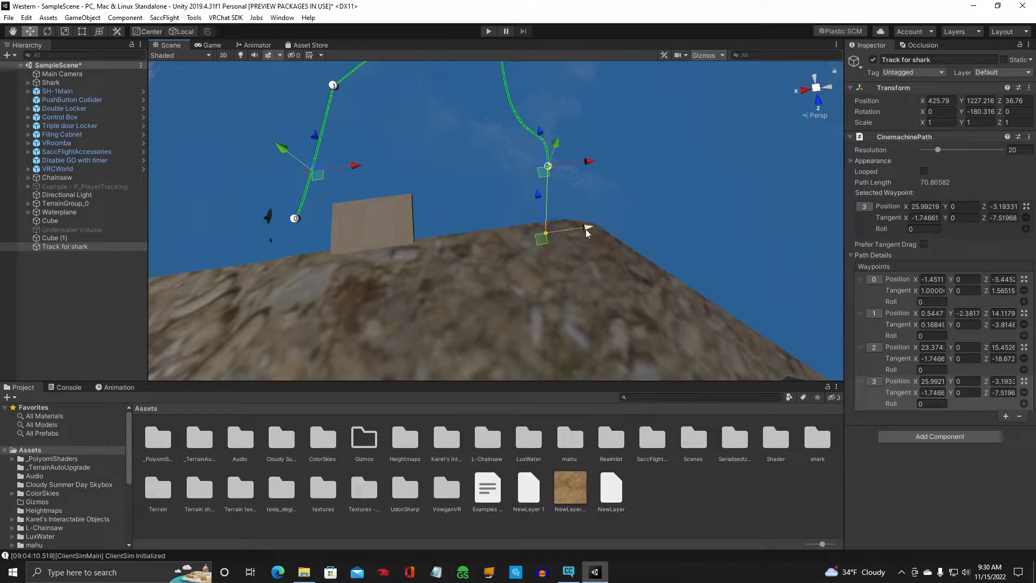
left_click_drag(586, 232, 580, 228)
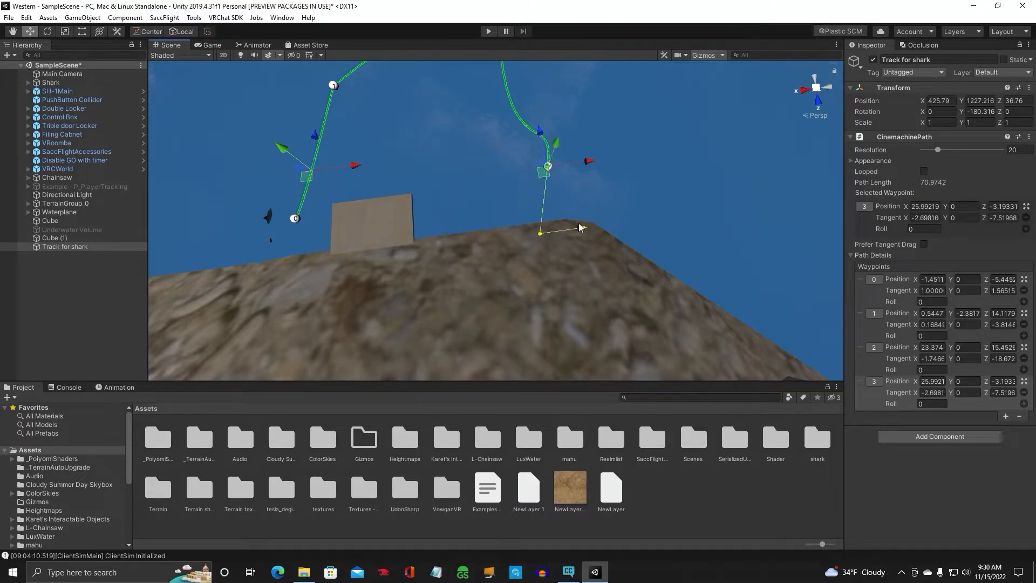
mouse_move(580, 228)
left_mouse_down()
mouse_move(687, 185)
mouse_move(564, 267)
mouse_move(491, 223)
mouse_move(534, 286)
left_mouse_up()
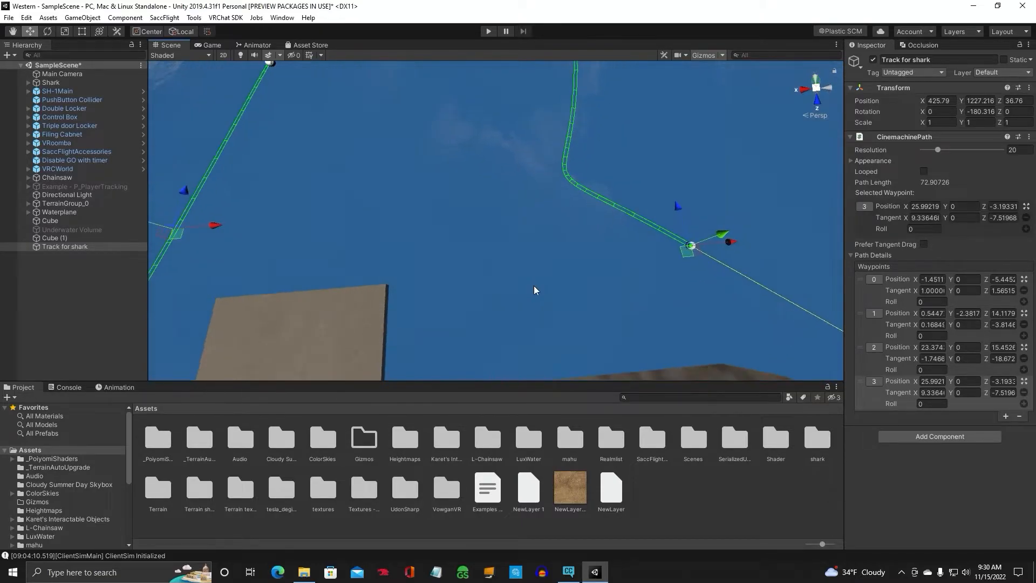
scroll(534, 285, "down", 3)
scroll(534, 286, "down", 3)
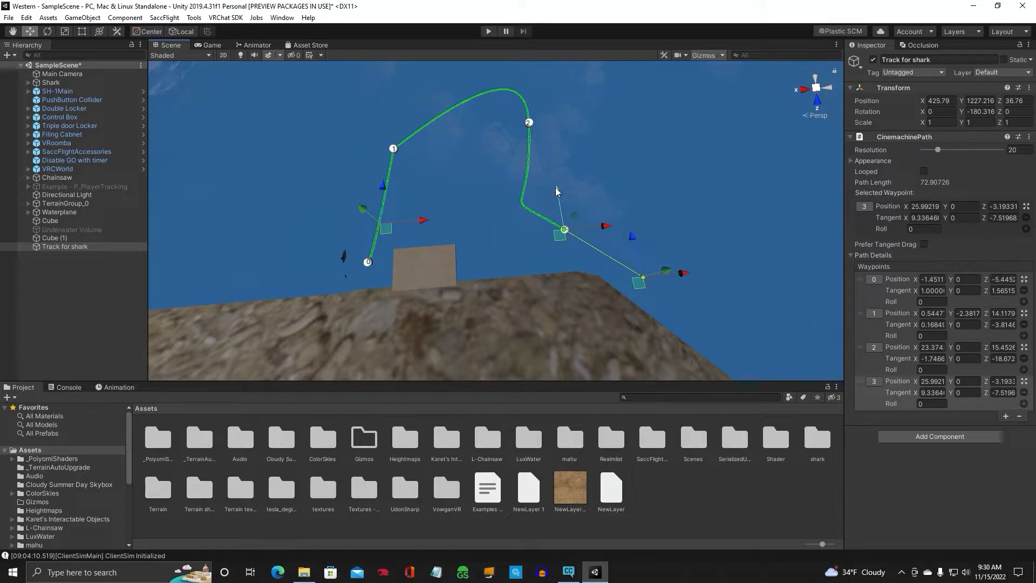
Bring waypoint 3 back beside waypoint 0, forming a roughly 87-unit loop
left_click_drag(556, 192, 538, 160)
left_click_drag(597, 195, 478, 205)
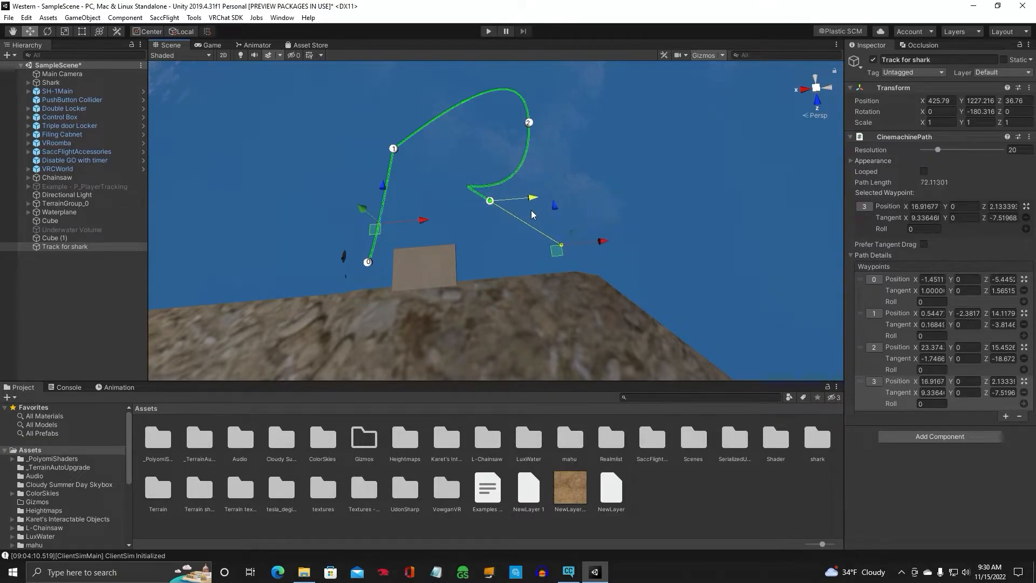
left_click_drag(443, 172, 525, 240)
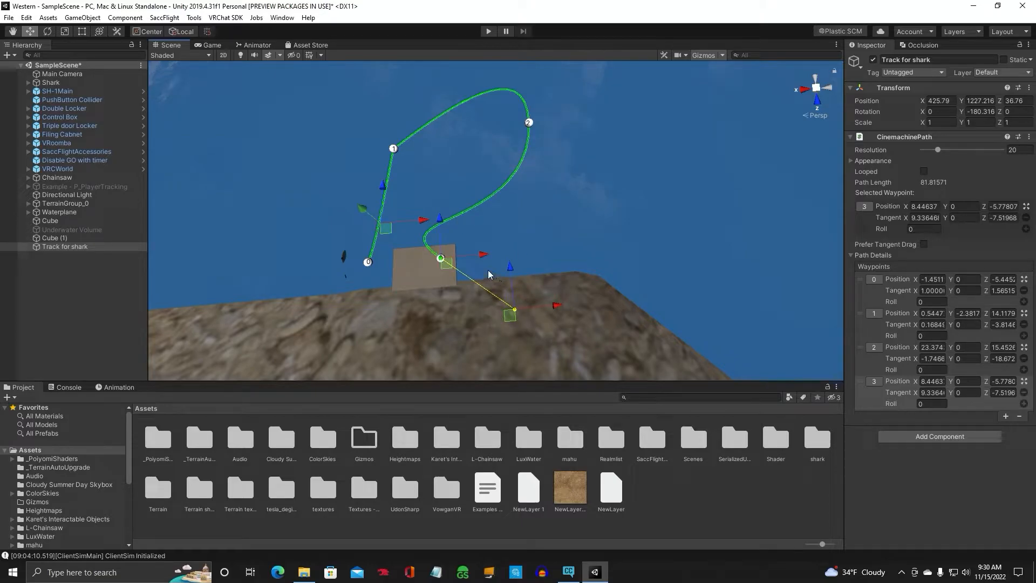
left_click_drag(558, 308, 349, 275)
left_click_drag(482, 259, 422, 262)
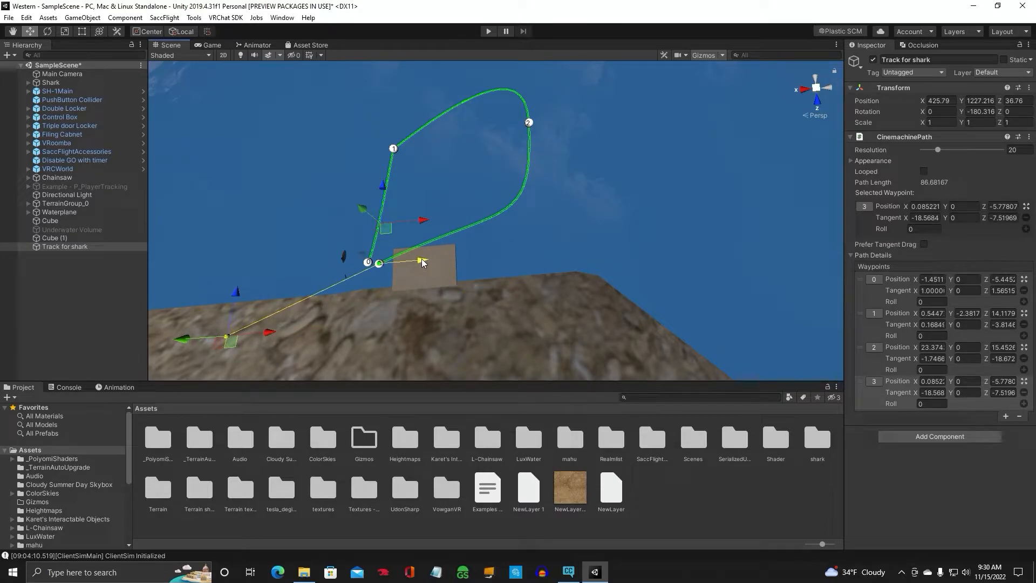
Reshape waypoint 3's tangent to smooth the join where the loop closes
right_click_drag(557, 210, 550, 181)
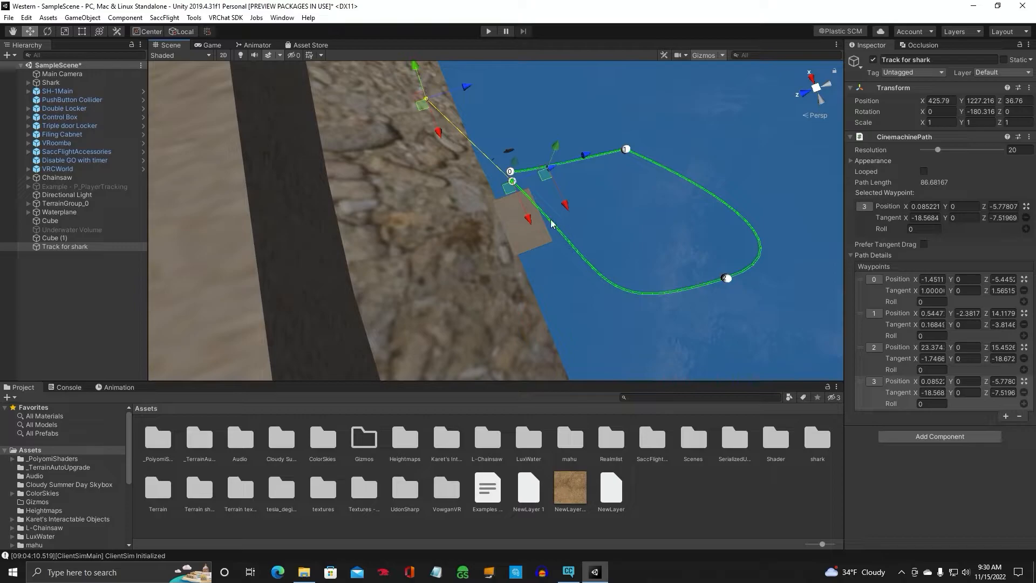
right_click_drag(582, 202, 665, 195)
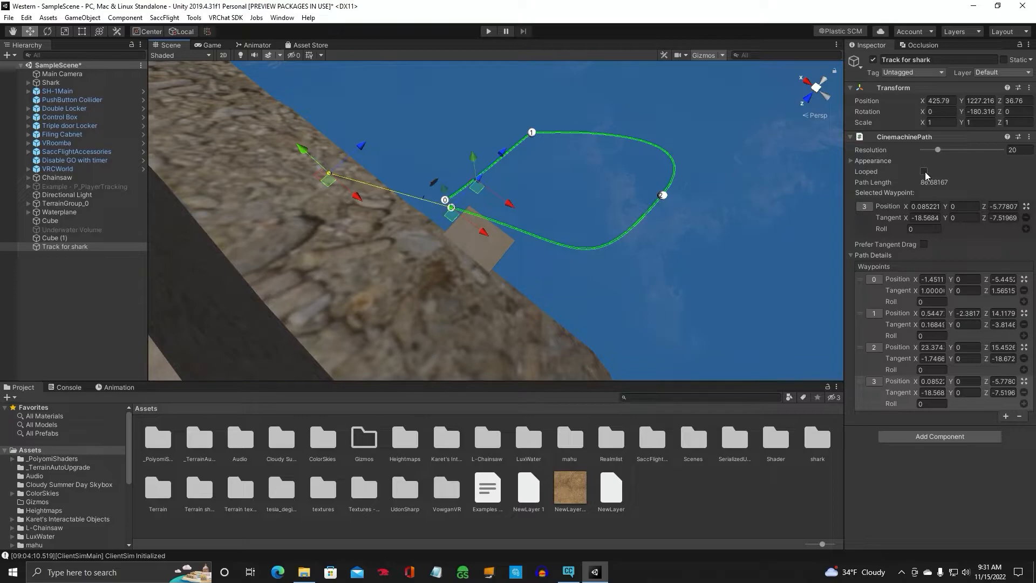
mouse_move(500, 256)
right_mouse_down()
mouse_move(373, 212)
mouse_move(605, 300)
mouse_move(551, 259)
mouse_move(326, 206)
right_mouse_up()
scroll(579, 288, "up", 3)
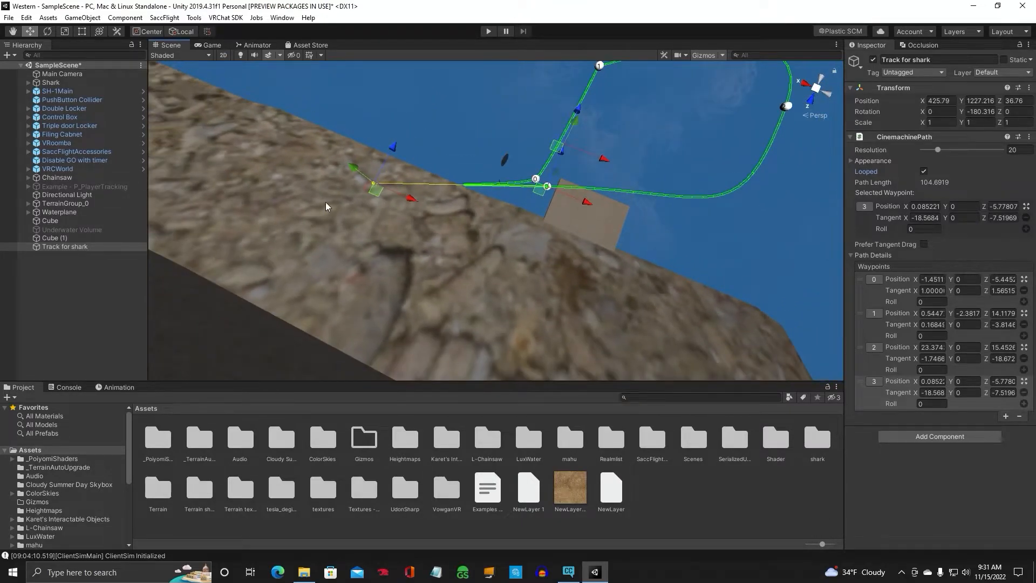
mouse_move(411, 199)
left_mouse_down()
mouse_move(510, 221)
mouse_move(541, 159)
mouse_move(541, 184)
left_mouse_up()
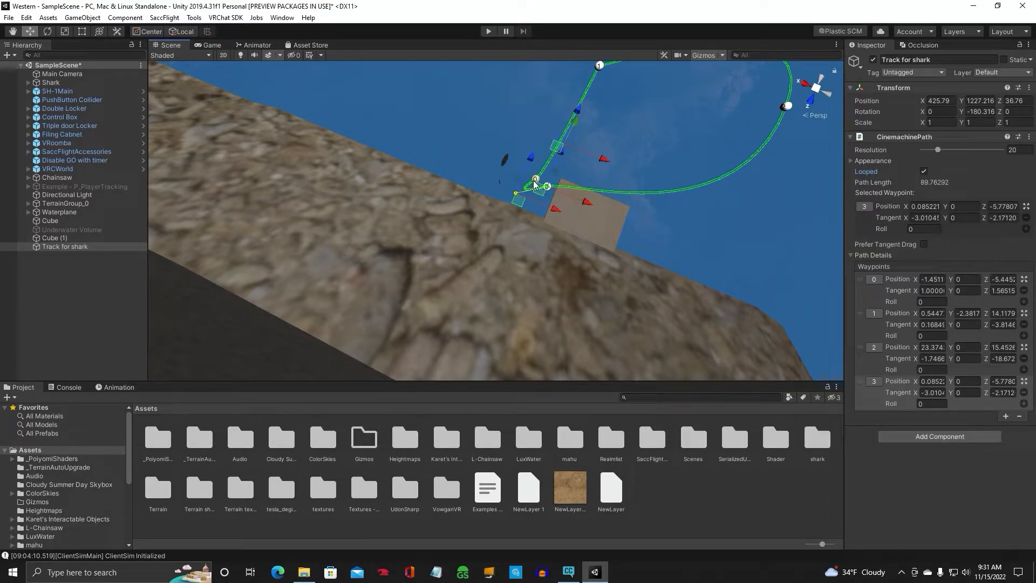
Straighten waypoint 0's tangent so the closed loop flows smoothly, about 87.5 units long
left_click(535, 179)
mouse_move(554, 150)
left_mouse_down()
mouse_move(587, 94)
mouse_move(543, 162)
mouse_move(557, 128)
left_mouse_up()
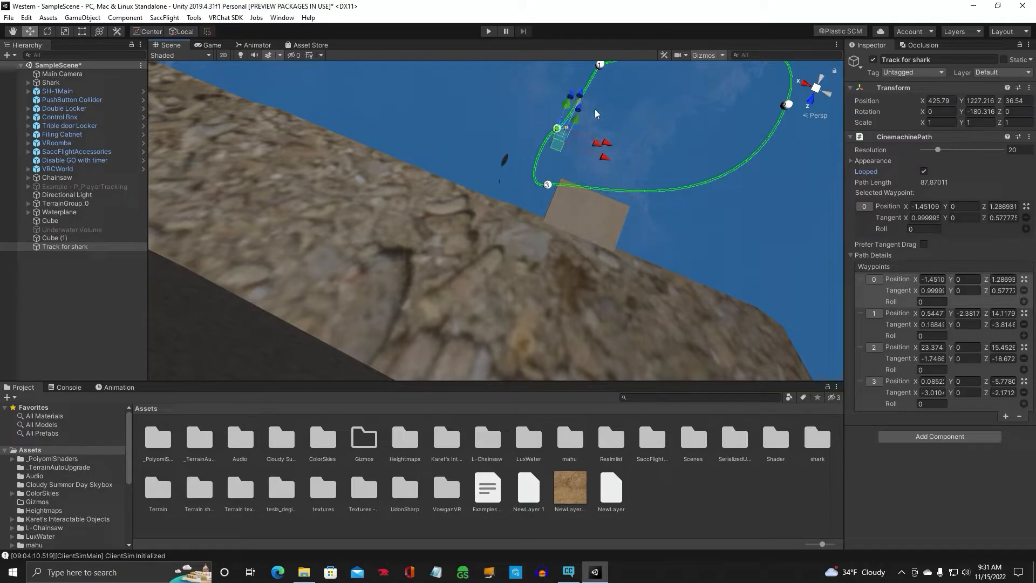
right_click_drag(595, 113, 651, 136)
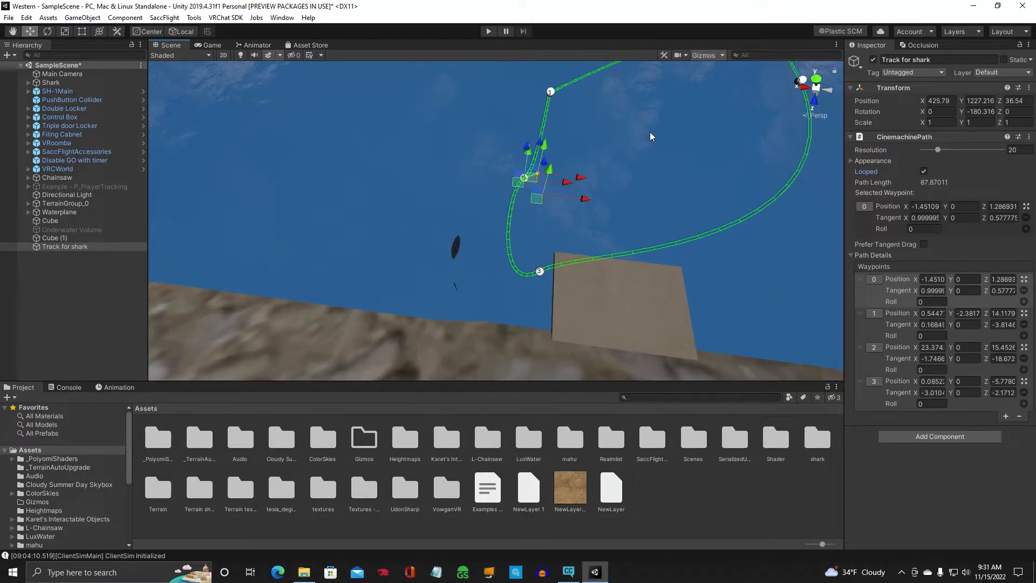
left_click_drag(583, 178, 573, 173)
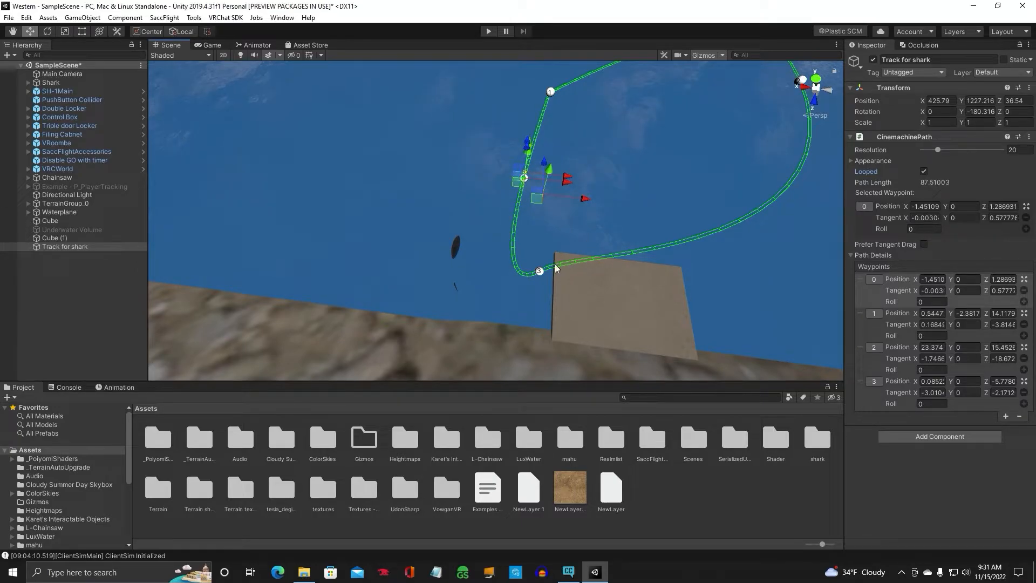
left_click(563, 223)
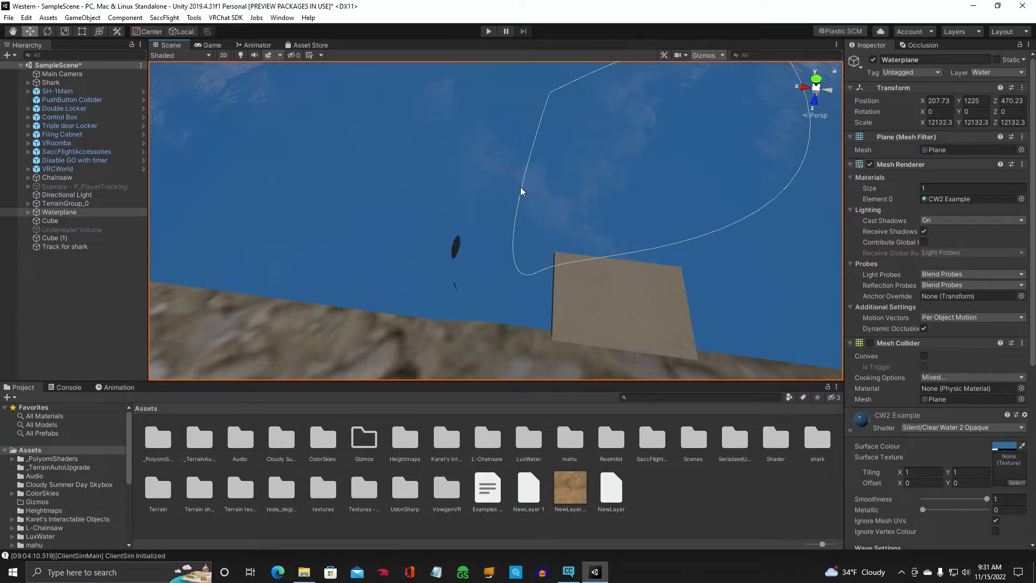
Nudge the looped Track for shark so its Z position becomes 34.26
left_click(64, 247)
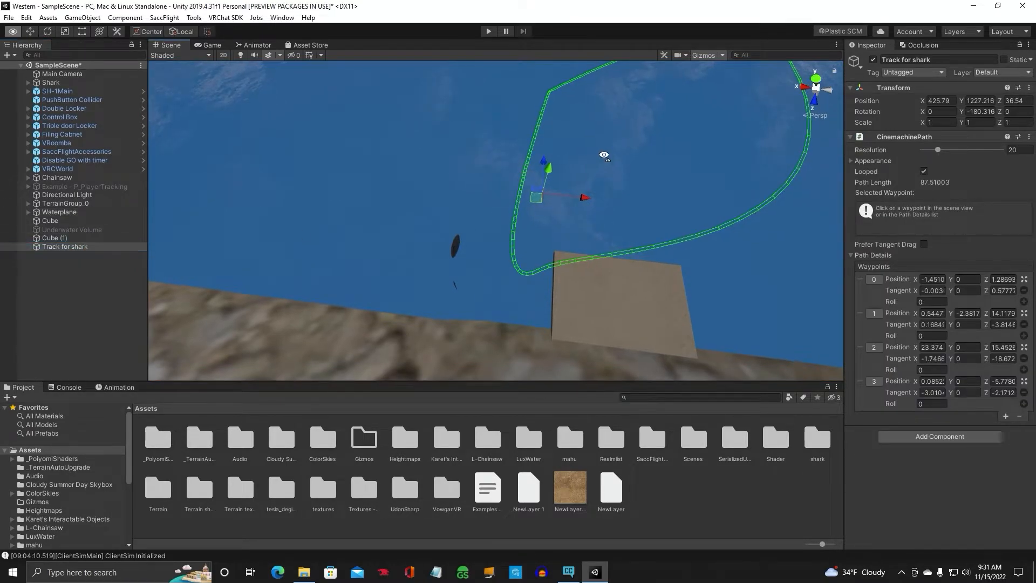
left_click_drag(604, 155, 760, 117, "alt")
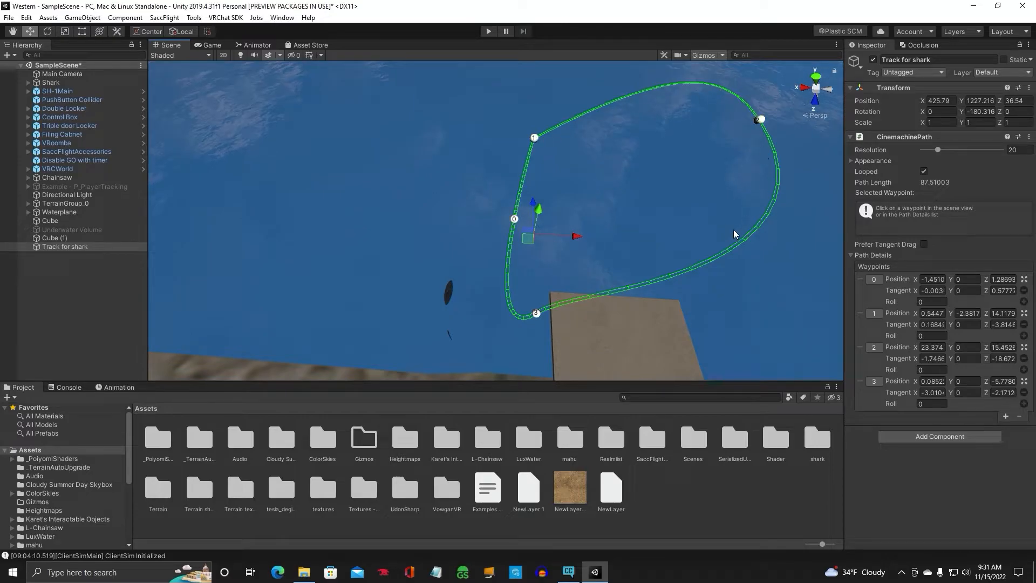
left_click_drag(611, 213, 616, 201, "alt")
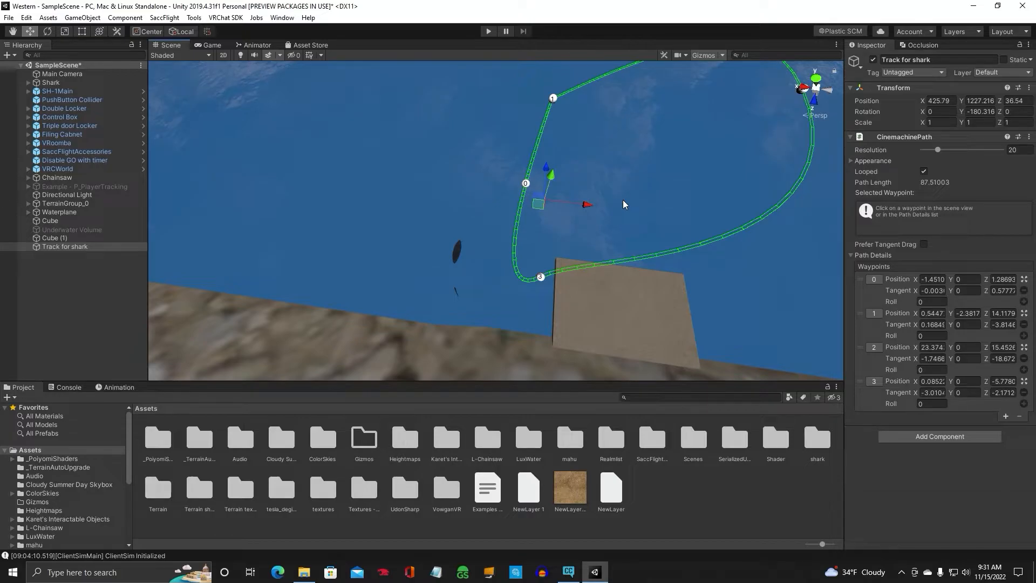
left_click_drag(623, 201, 597, 182, "alt")
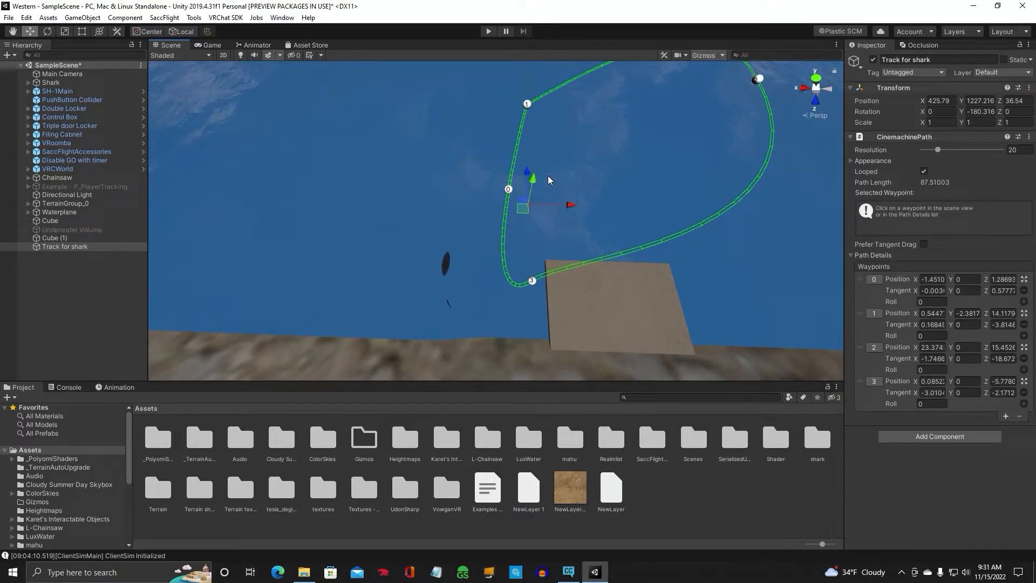
left_click_drag(528, 181, 529, 150)
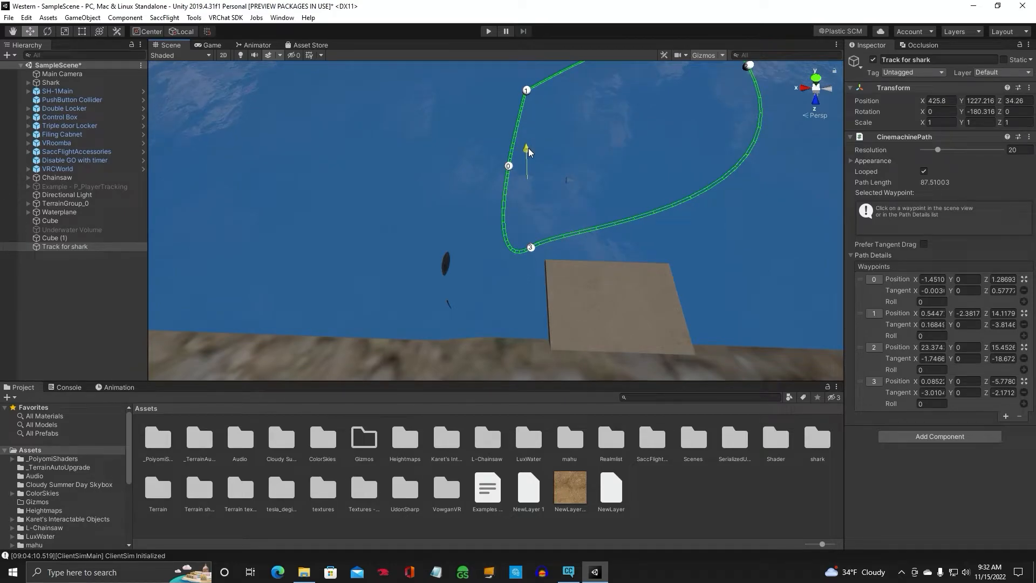
mouse_move(670, 174)
left_mouse_down("alt")
mouse_move(585, 215)
mouse_move(609, 186)
left_mouse_up("alt")
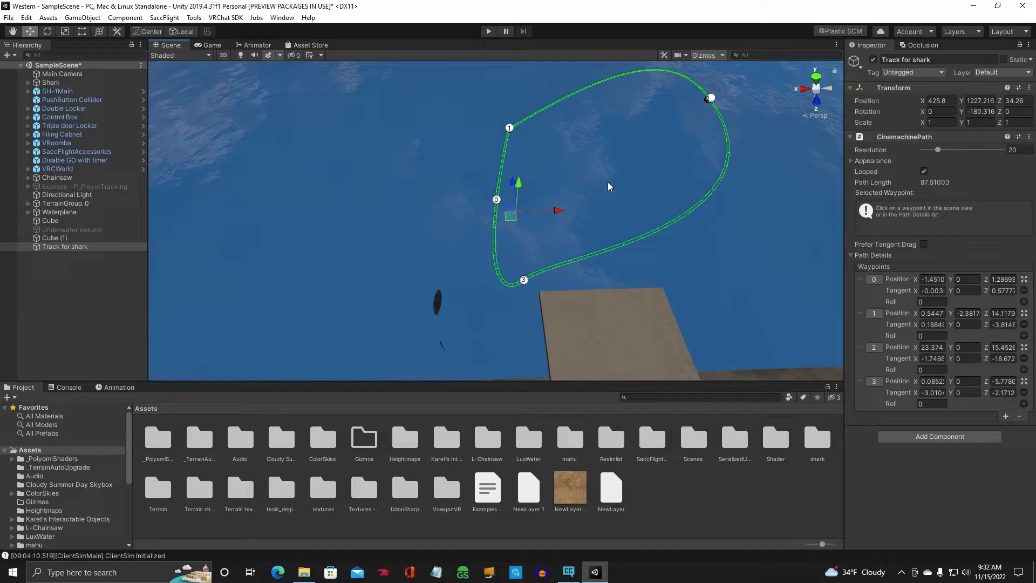
left_click_drag(610, 180, 586, 187, "alt")
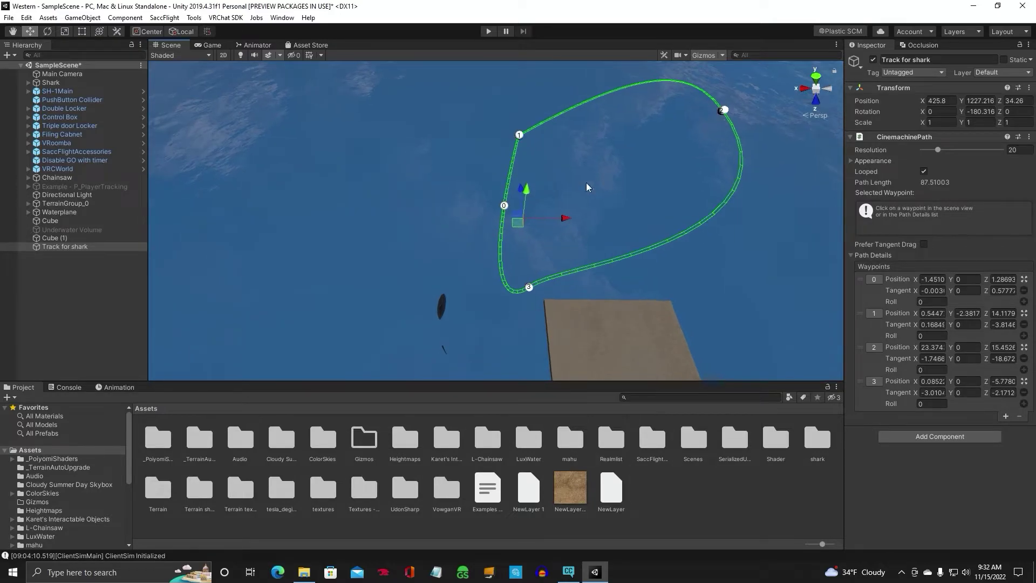
left_click(83, 246)
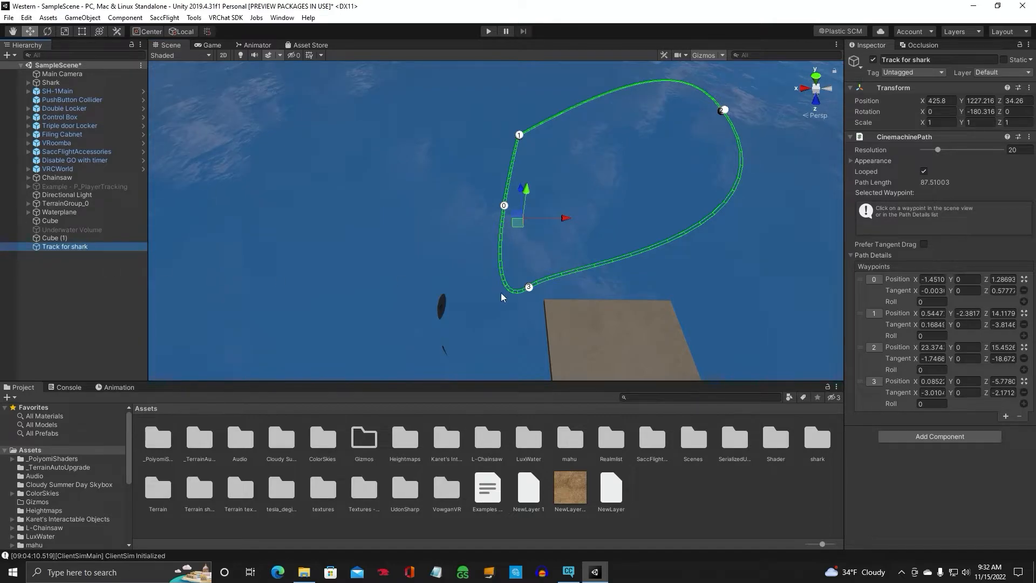
mouse_move(501, 298)
right_mouse_down()
mouse_move(495, 315)
mouse_move(441, 264)
right_mouse_up()
left_click(434, 232)
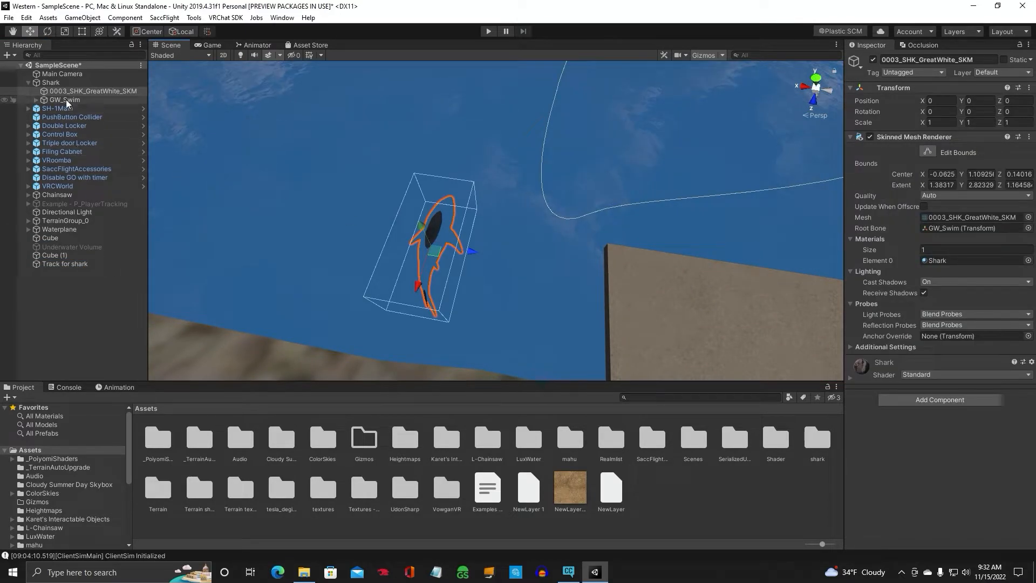
left_click(63, 81)
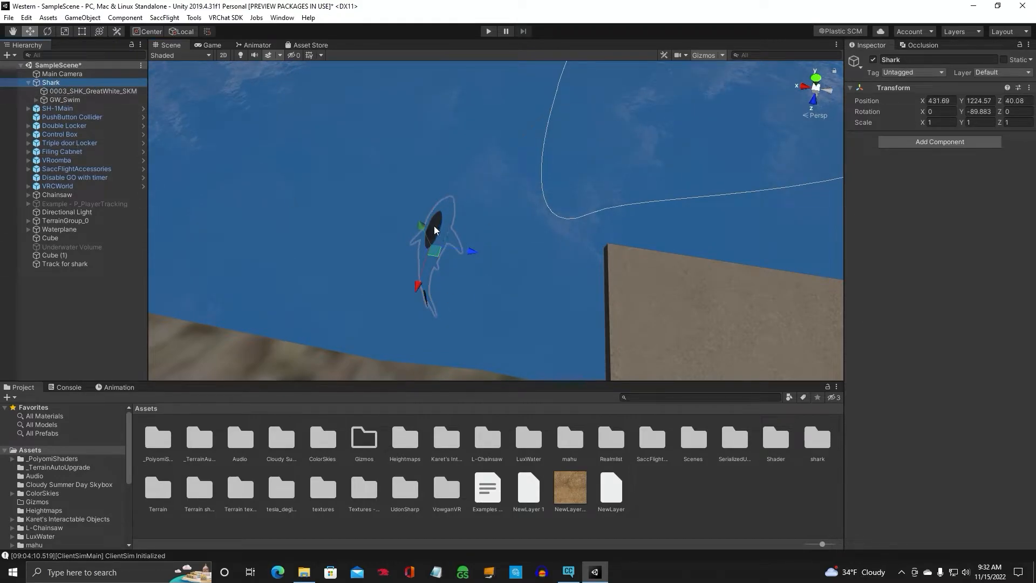
middle_click_drag(515, 275, 502, 299)
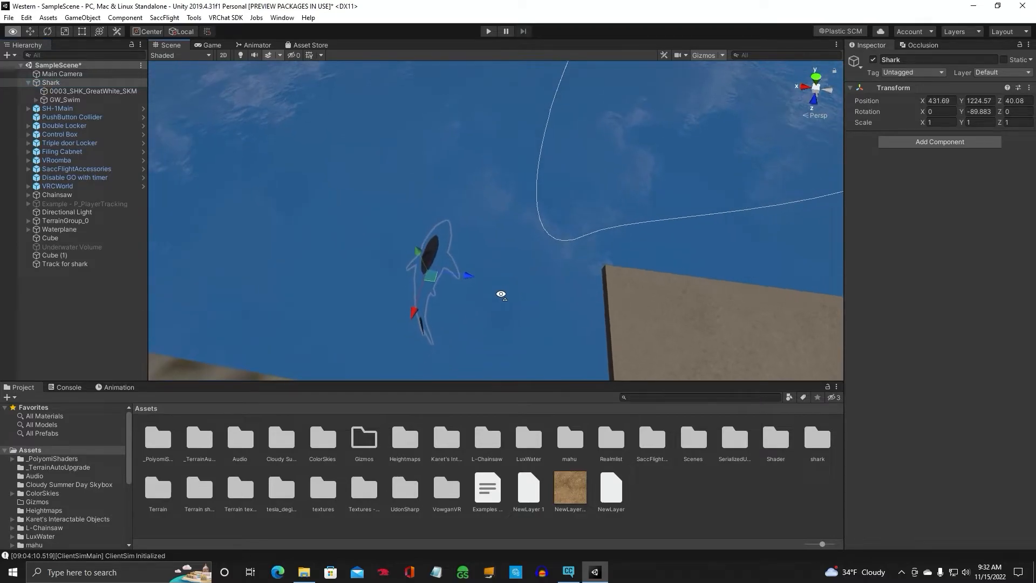
mouse_move(502, 299)
right_mouse_down()
mouse_move(552, 311)
mouse_move(575, 283)
right_mouse_up()
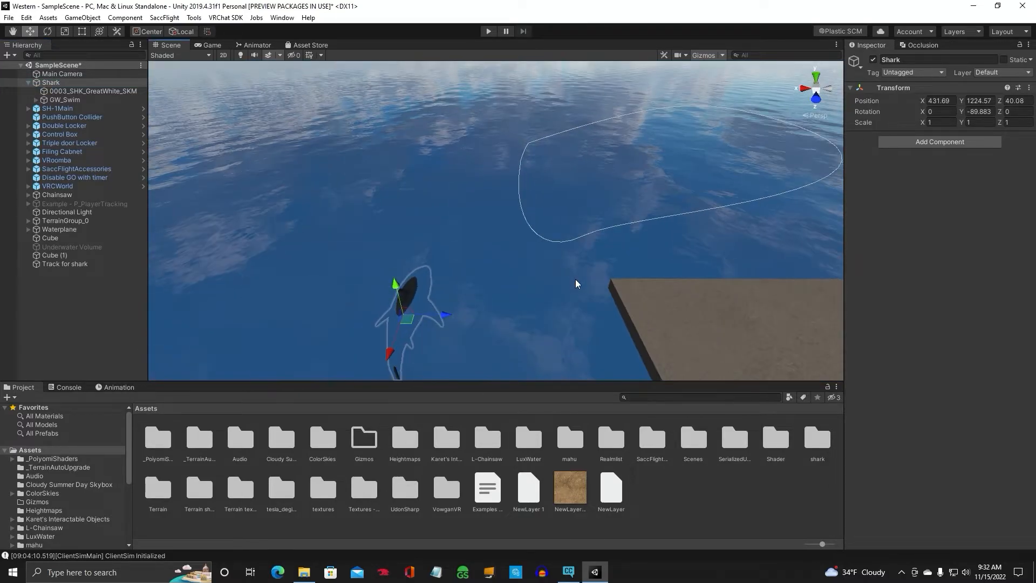
mouse_move(467, 301)
right_mouse_down()
mouse_move(510, 289)
mouse_move(445, 260)
right_mouse_up()
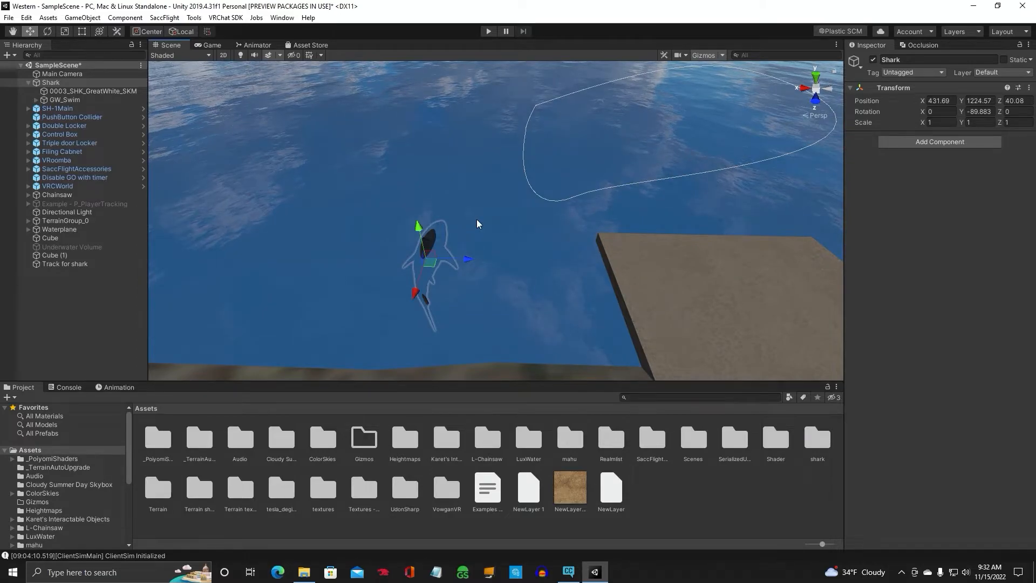
left_click(83, 17)
Create a new empty object named 'Shark parent on track'
left_click(91, 33)
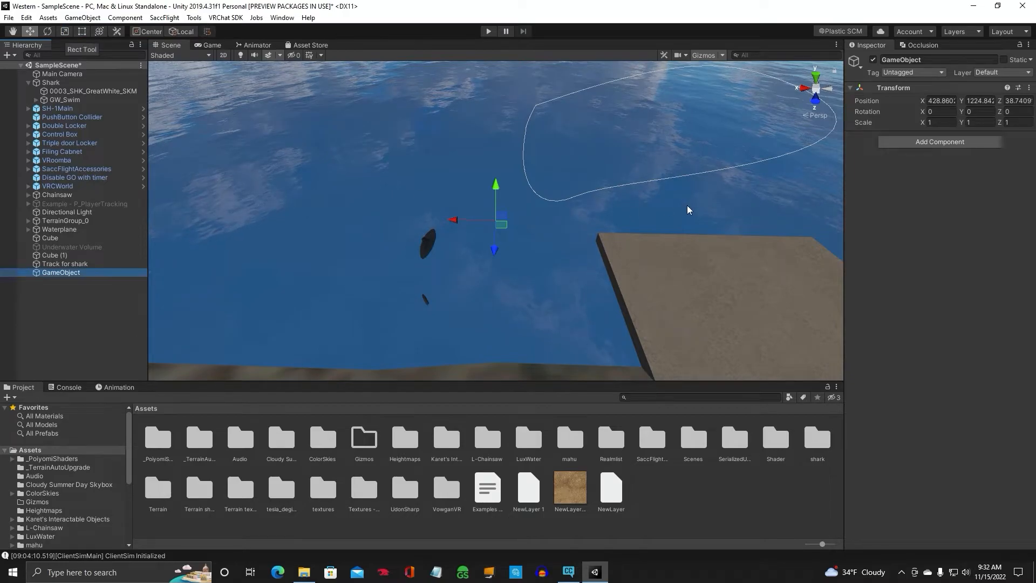
left_click(924, 62)
double_click(924, 61)
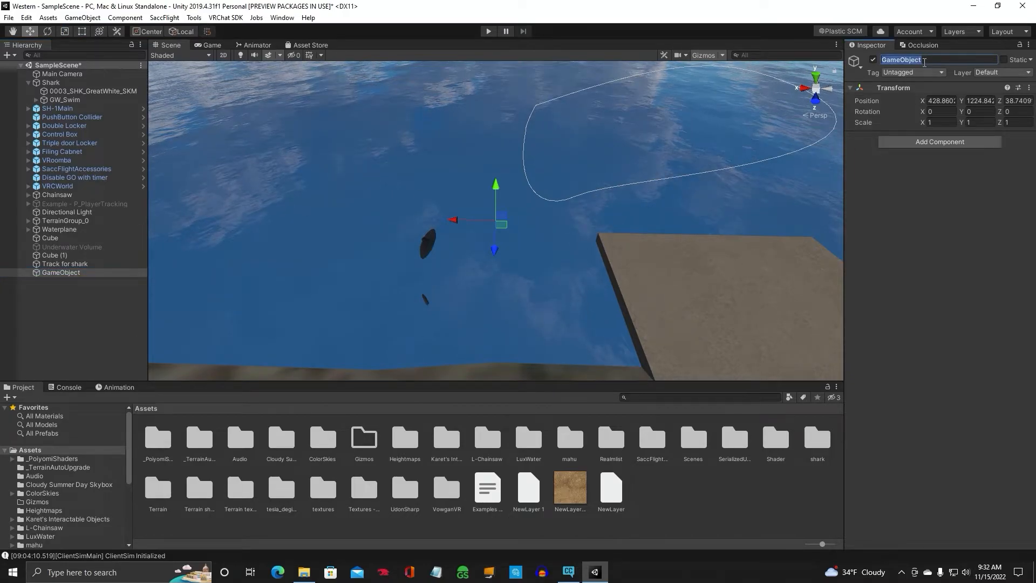
type("Shark")
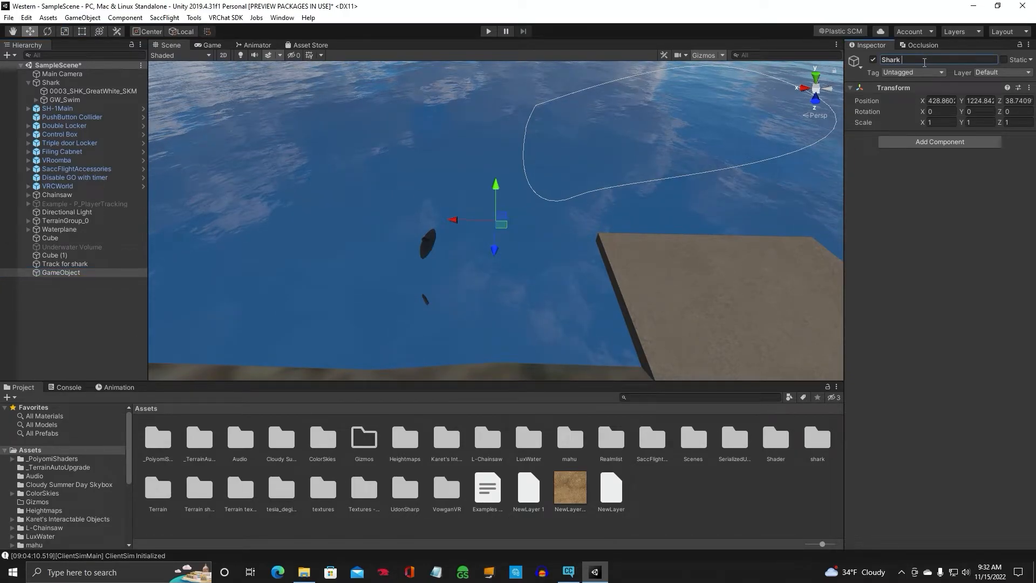
type(" parent")
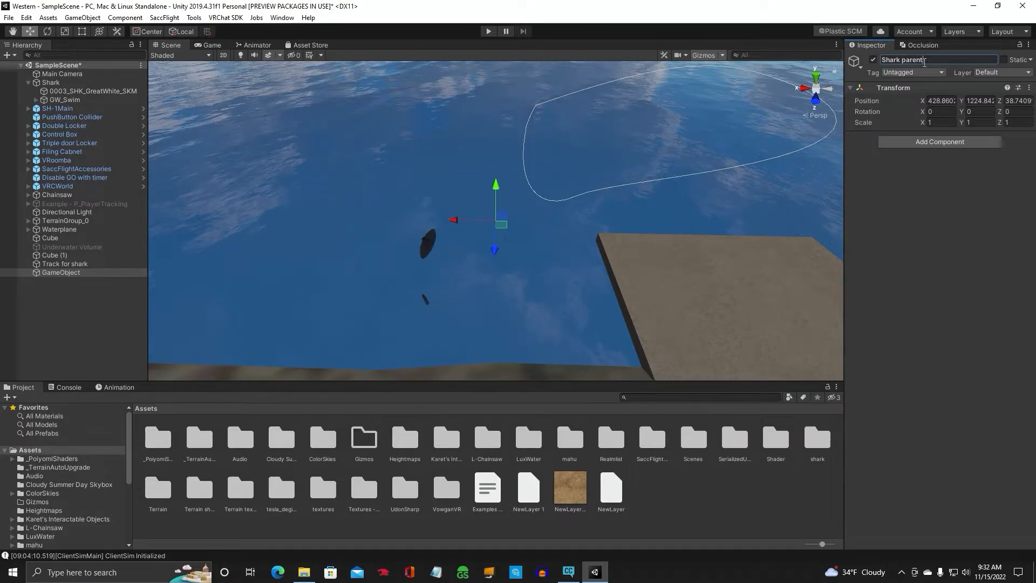
type(" on tra")
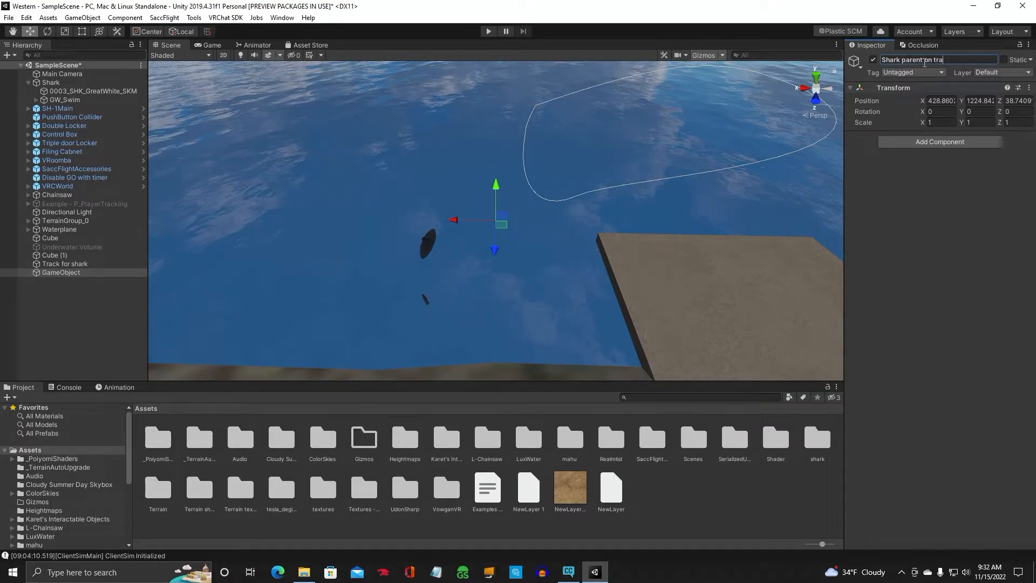
type("ck")
key("Return")
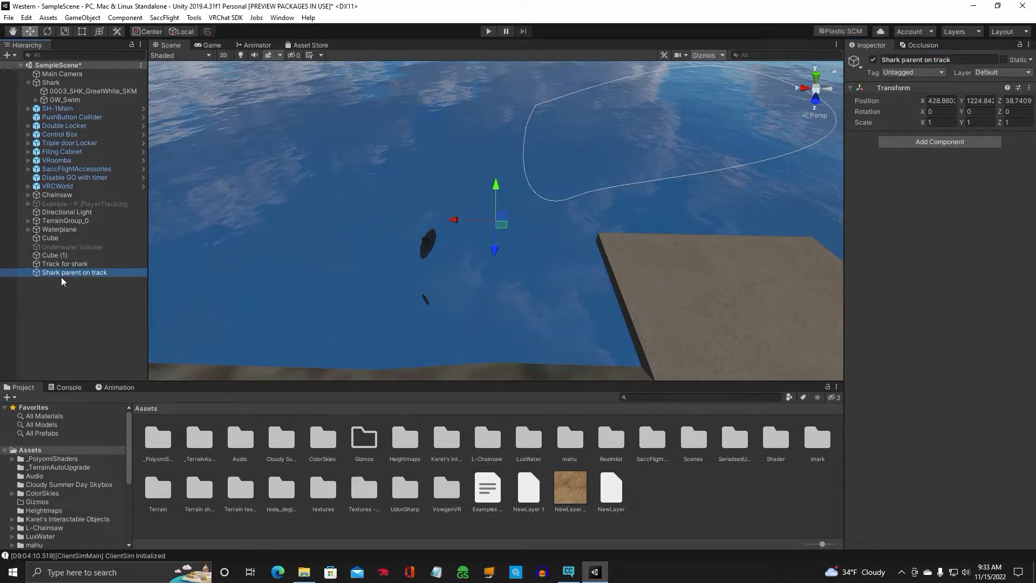
left_click(428, 249)
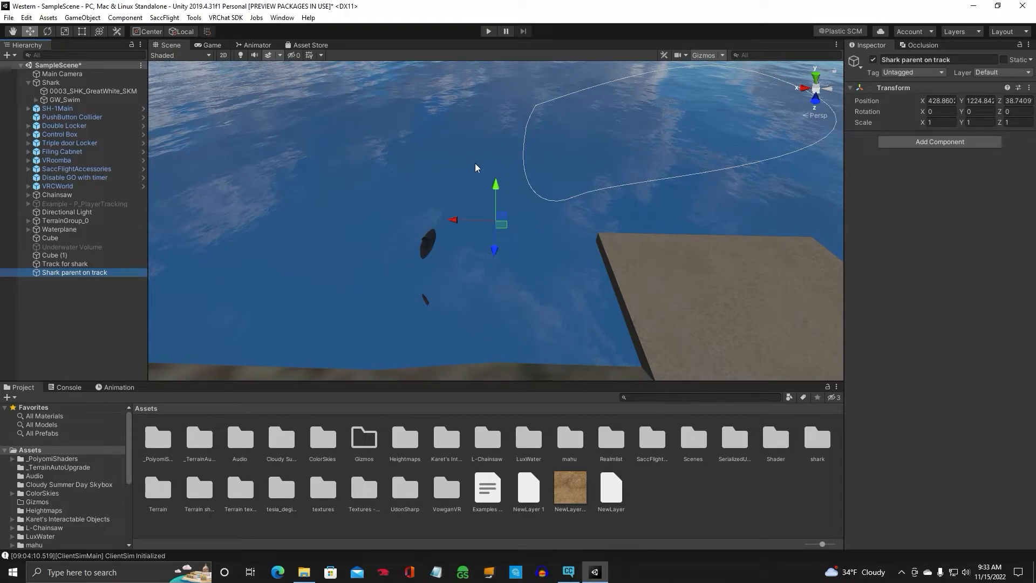
Rotate the 'Shark parent on track' empty to about 180° Y so it faces along the track
left_click(47, 31)
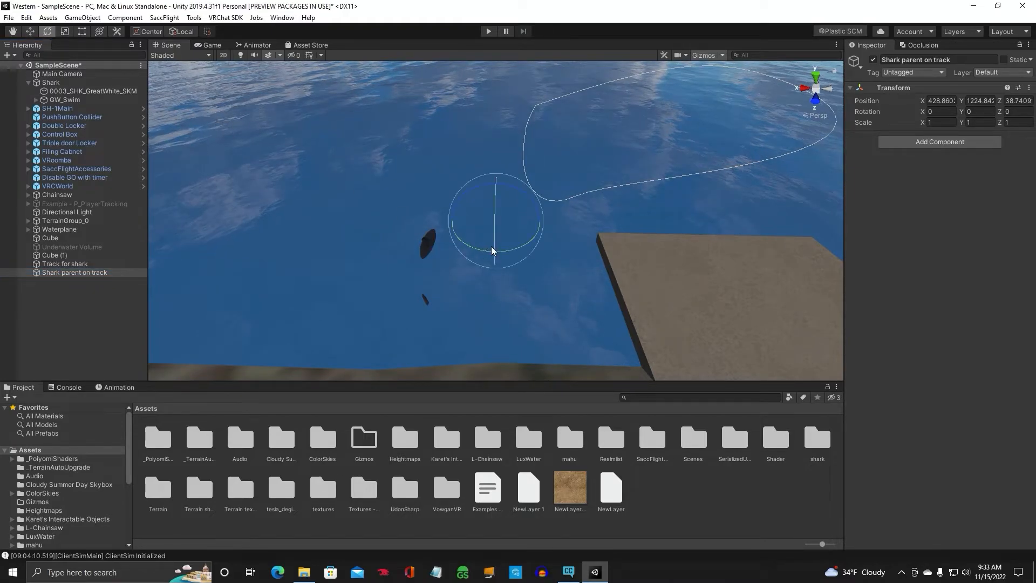
left_click_drag(518, 252, 224, 211)
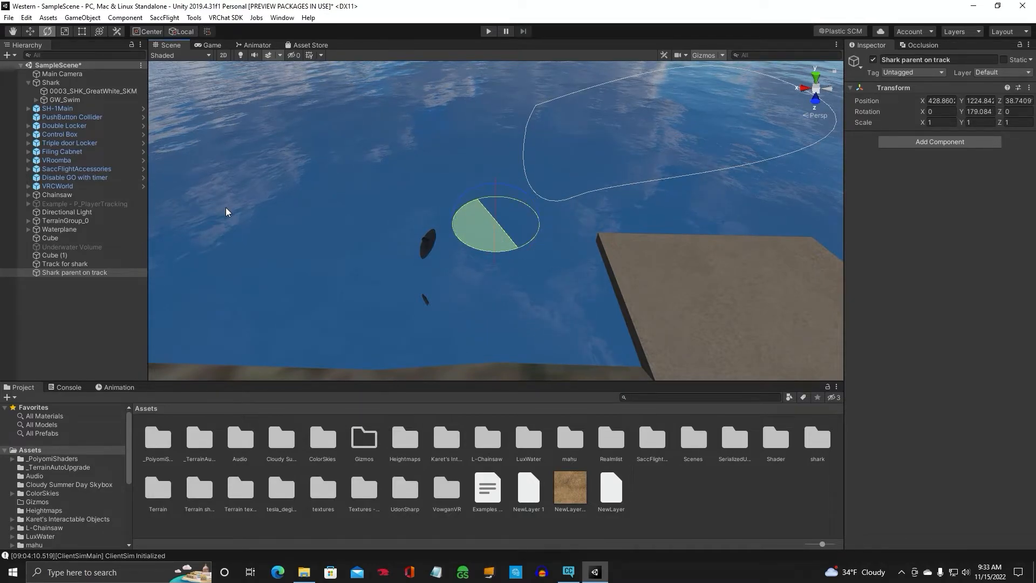
left_click_drag(223, 211, 225, 207)
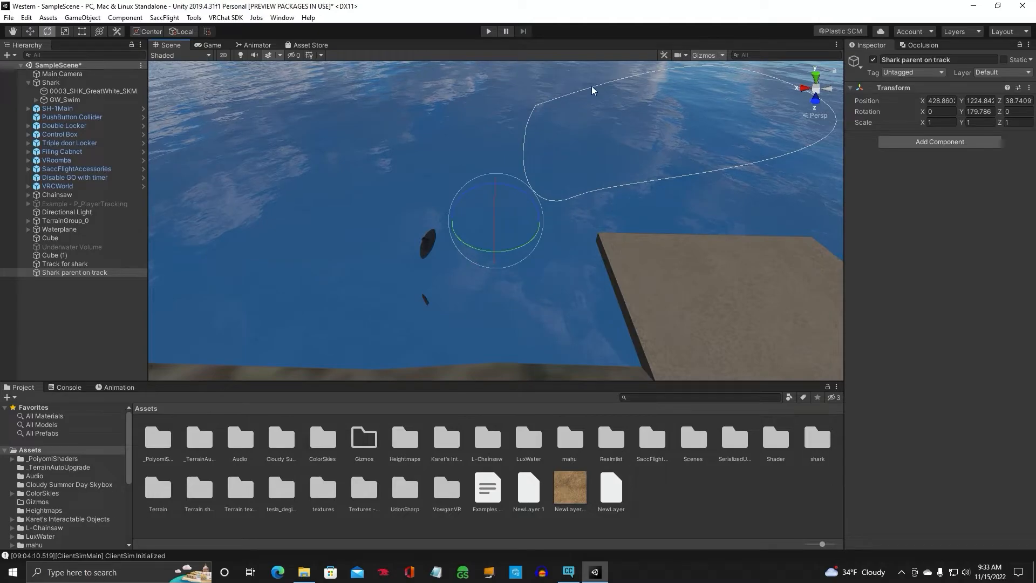
key("w")
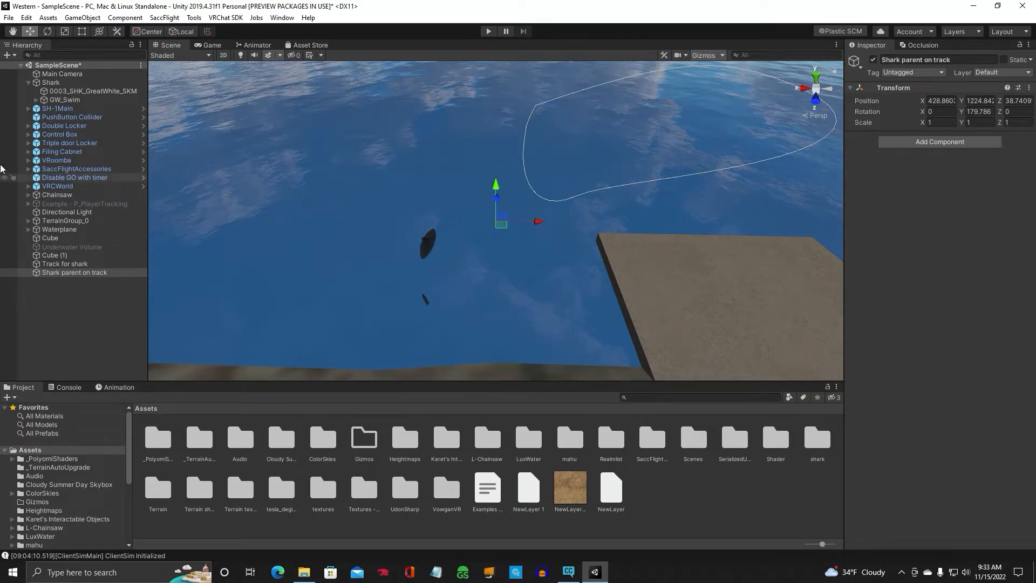
left_click(50, 82)
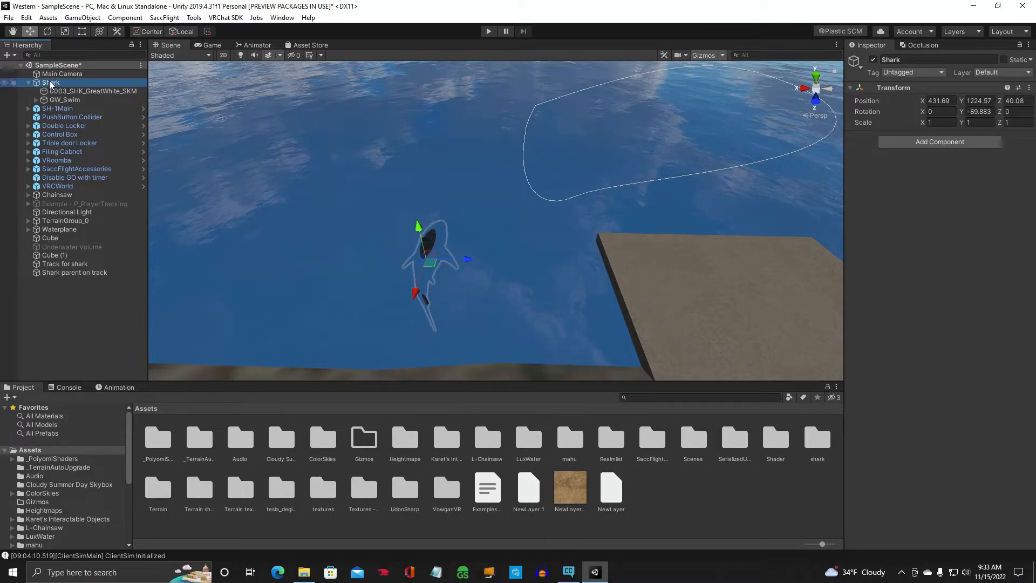
Nest the Shark under 'Shark parent on track' in the Hierarchy
left_click_drag(50, 82, 62, 275)
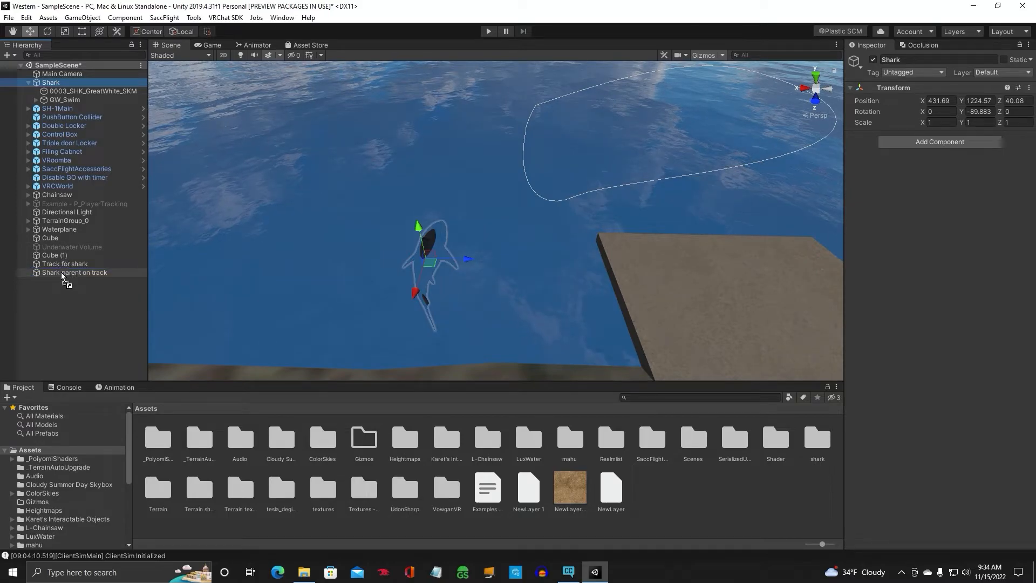
left_click_drag(61, 273, 54, 84)
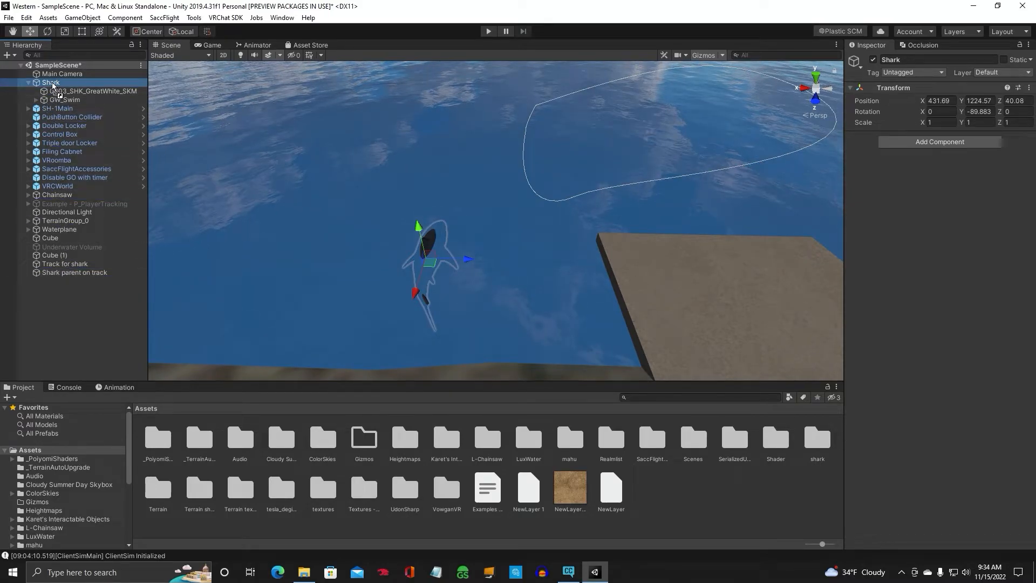
left_click_drag(53, 84, 61, 274)
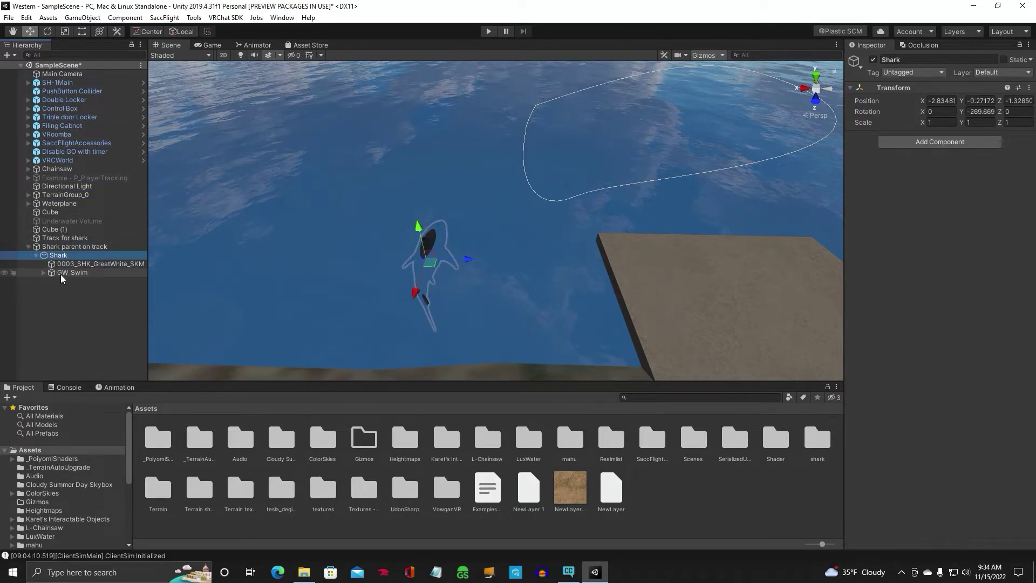
Collapse the Shark's children and leave 'Shark parent on track' selected for inspection
left_click(96, 246)
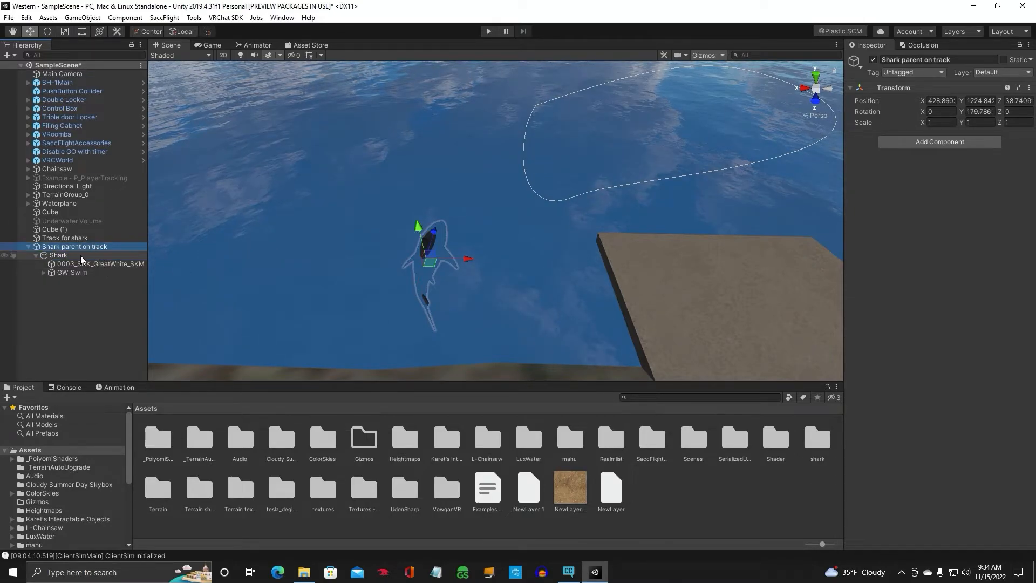
left_click(62, 255)
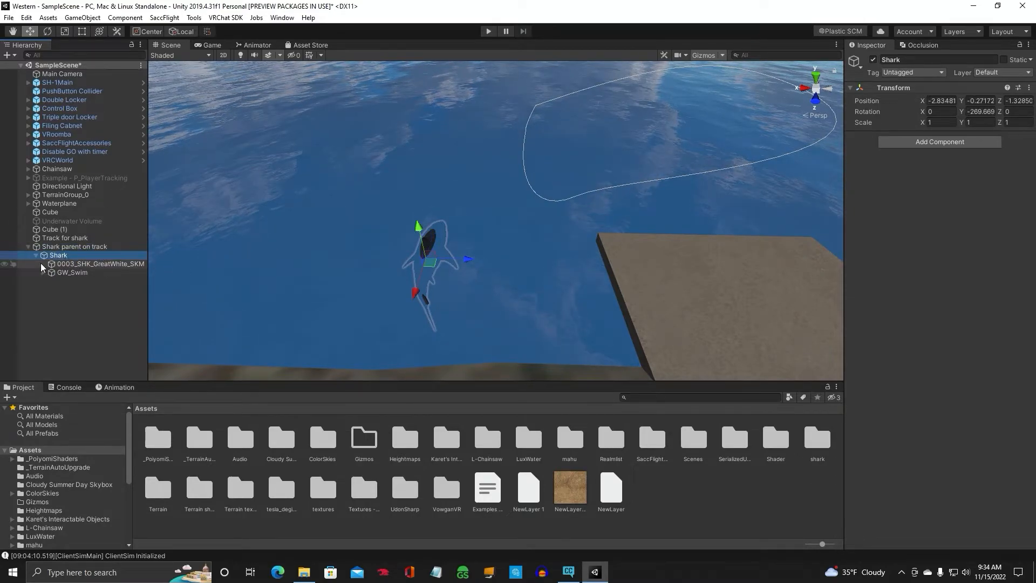
left_click(36, 255)
left_click(78, 247)
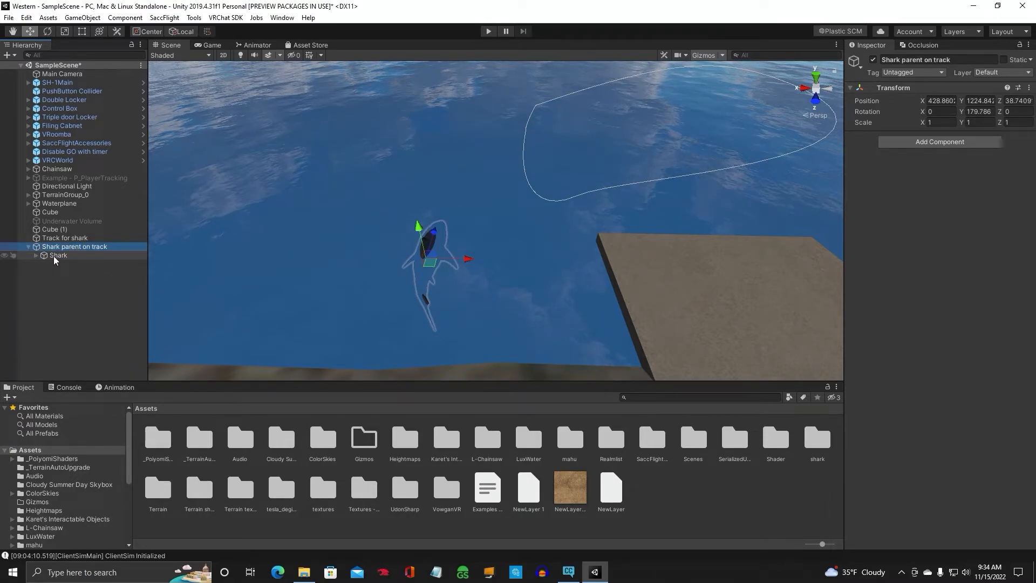
left_click(53, 256)
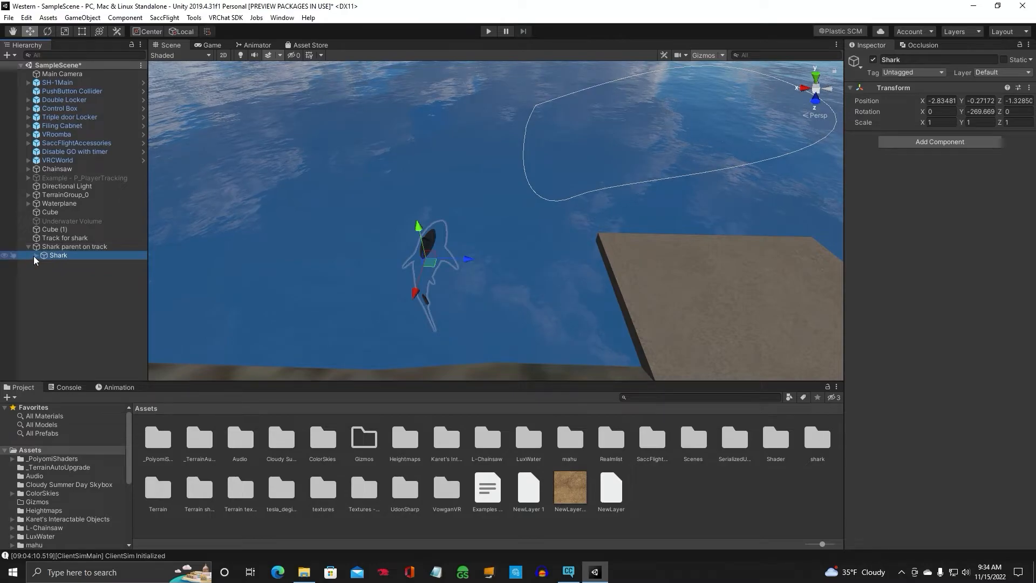
left_click(35, 255)
left_click(36, 255)
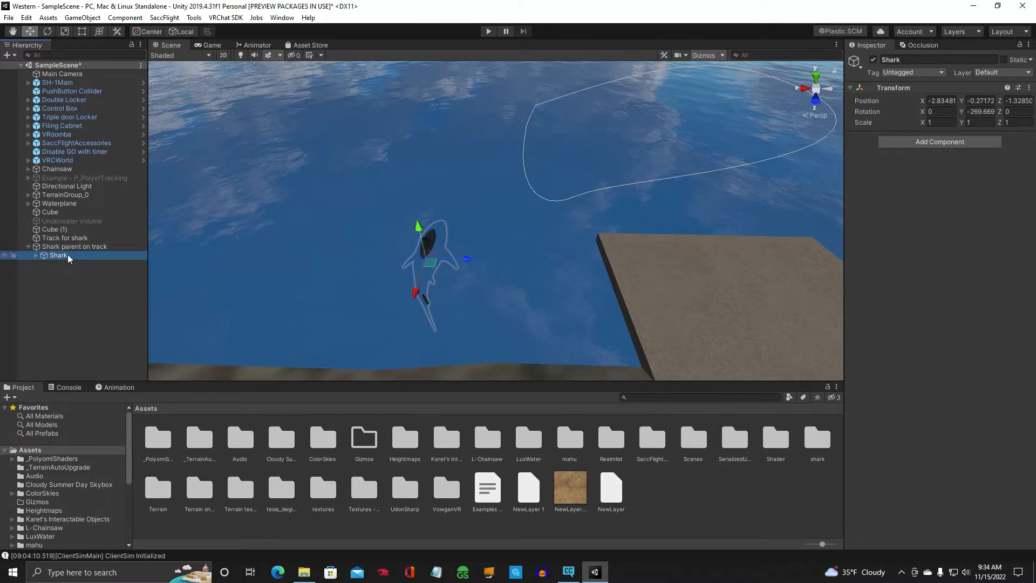
left_click(68, 246)
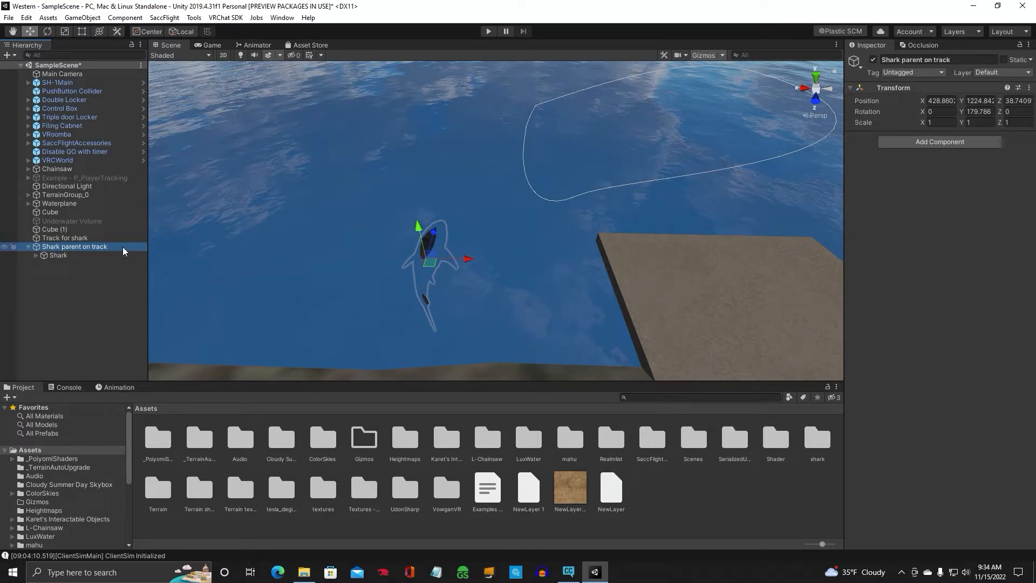
Add a Cinemachine Dolly Cart component to 'Shark parent on track' via a 'cine' search
left_click(919, 141)
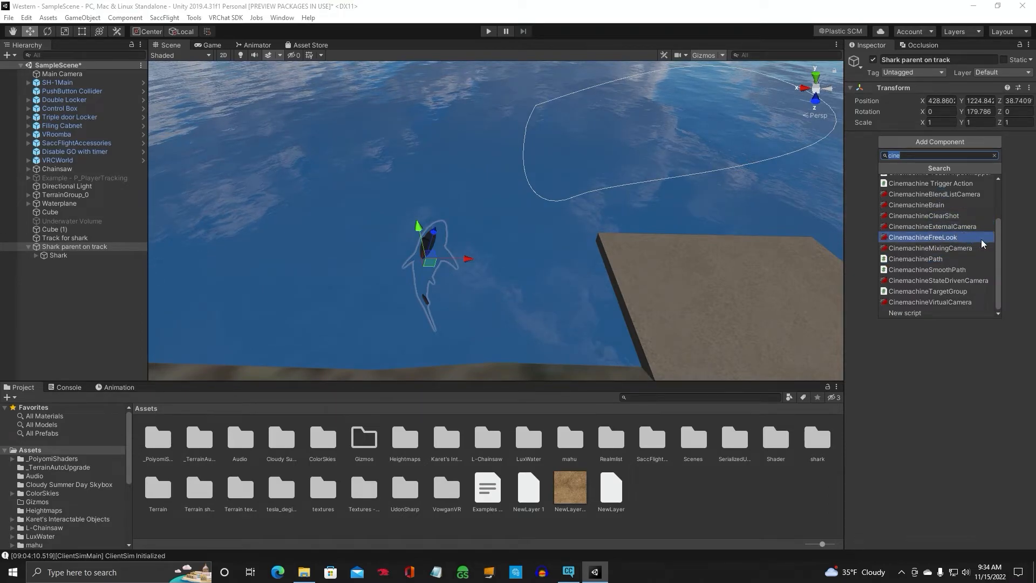
left_click_drag(999, 249, 999, 212)
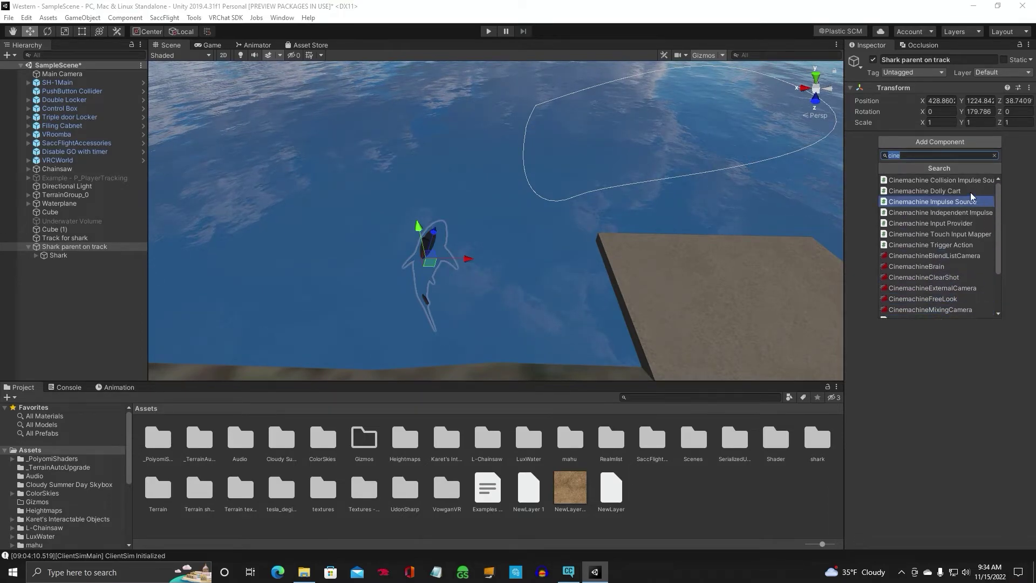
left_click(925, 191)
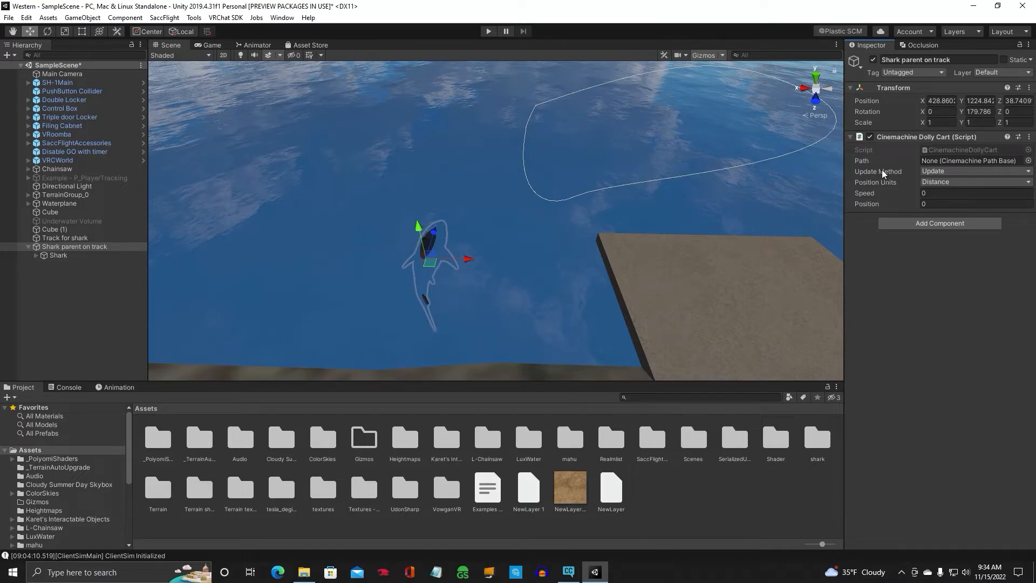
left_click(93, 238)
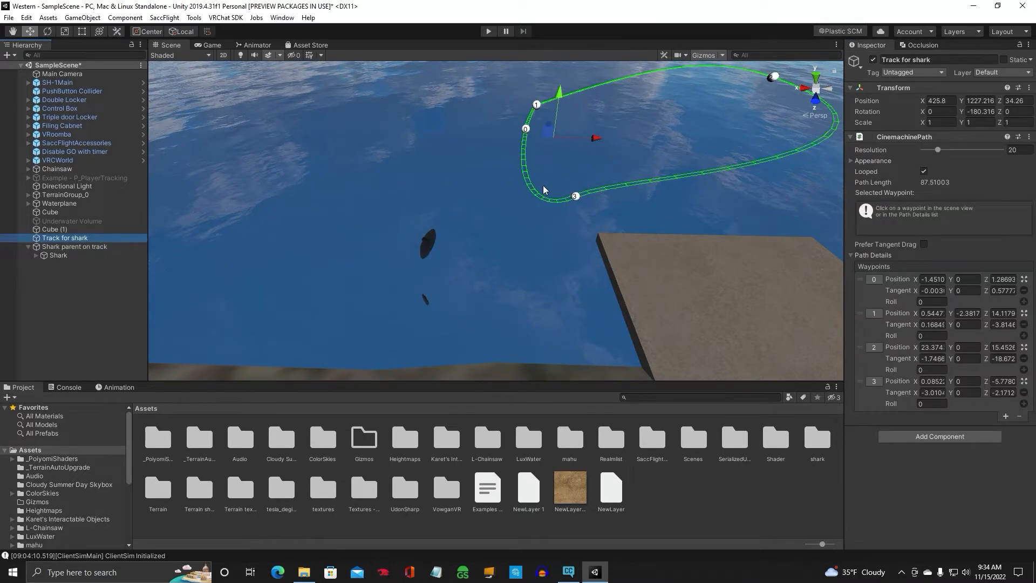
Assign 'Track for shark' as the Dolly Cart's Path so the shark snaps onto the loop
left_click(64, 246)
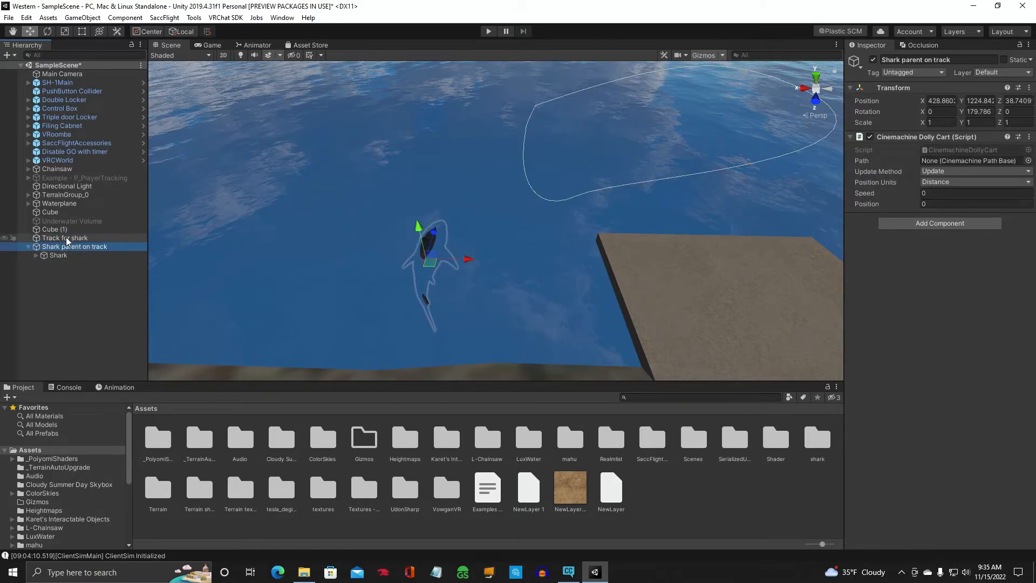
left_click(67, 237)
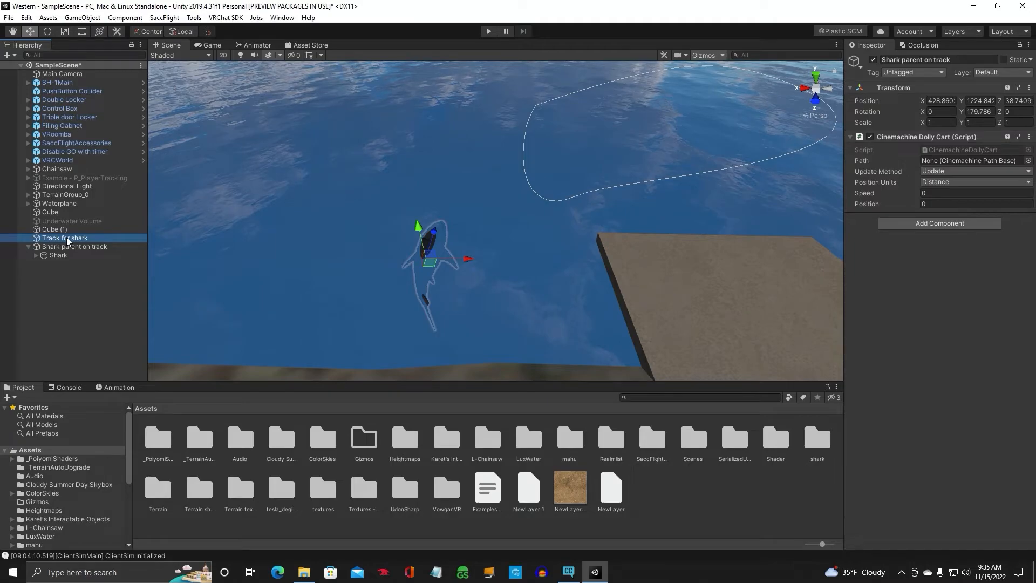
left_click_drag(67, 240, 935, 162)
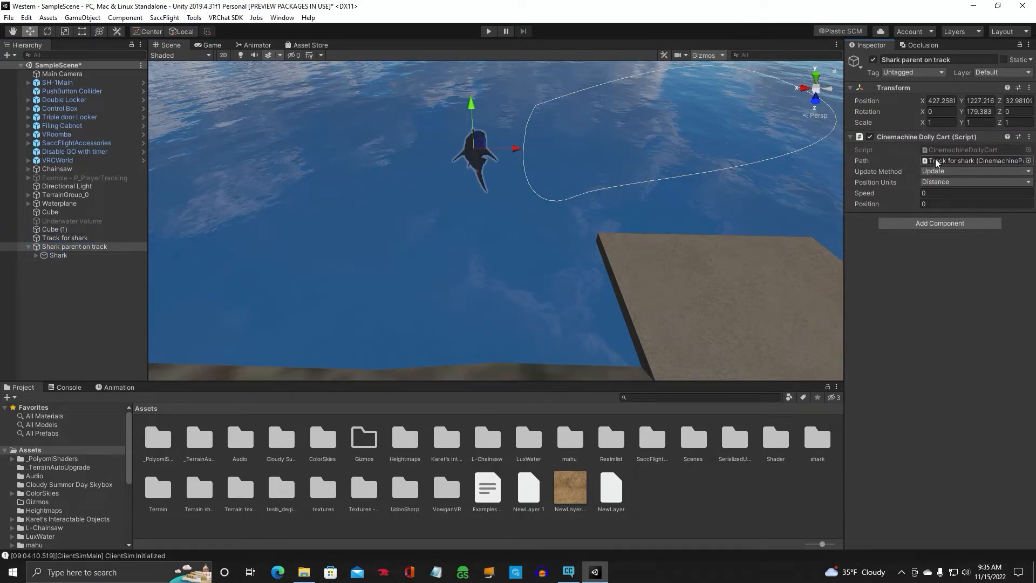
mouse_move(565, 106)
right_mouse_down()
mouse_move(539, 212)
mouse_move(553, 185)
right_mouse_up()
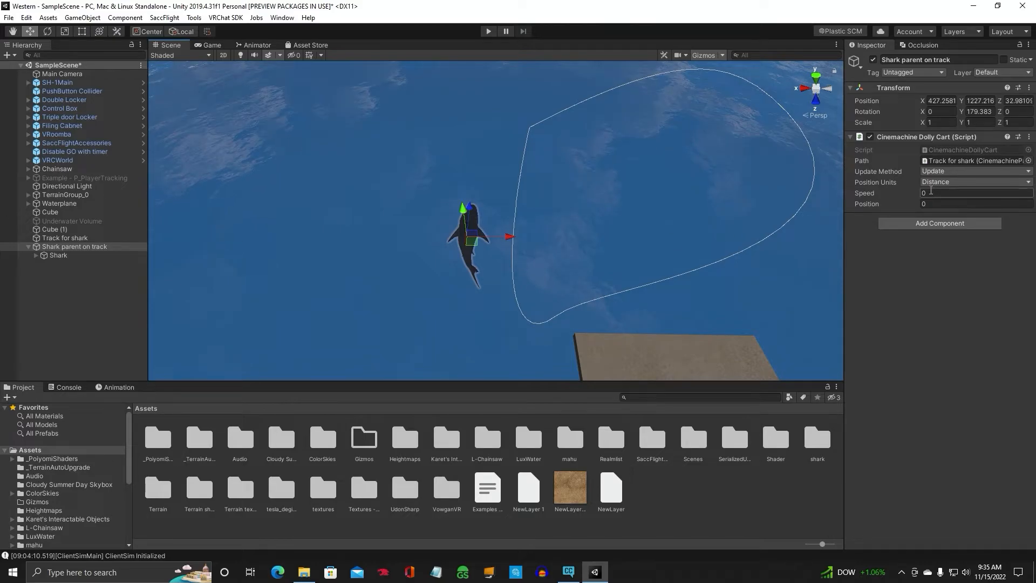
Set the Dolly Cart speed to 2 and leave its position at 0 after a trial value
left_click(931, 193)
type("2")
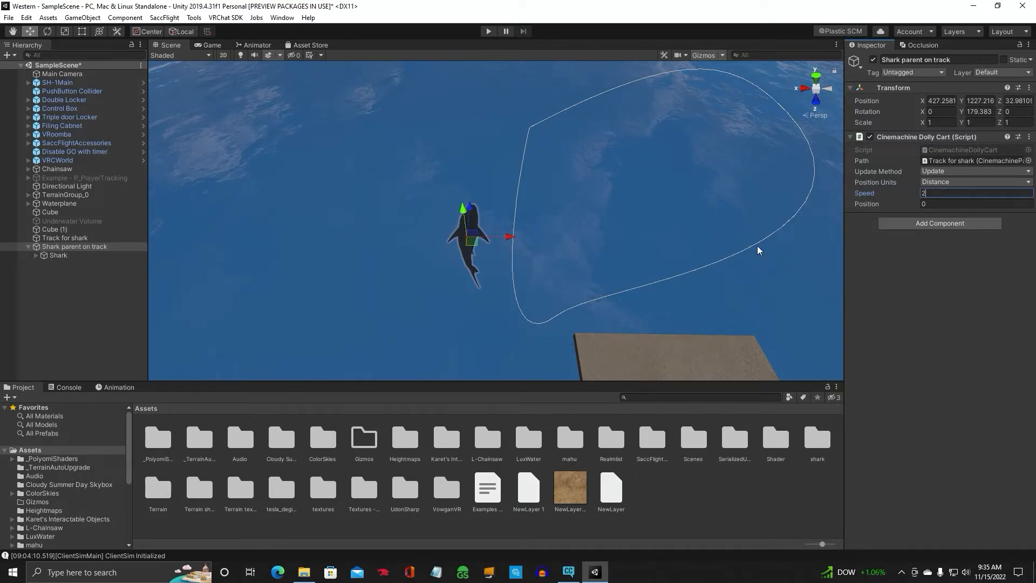
left_click(933, 203)
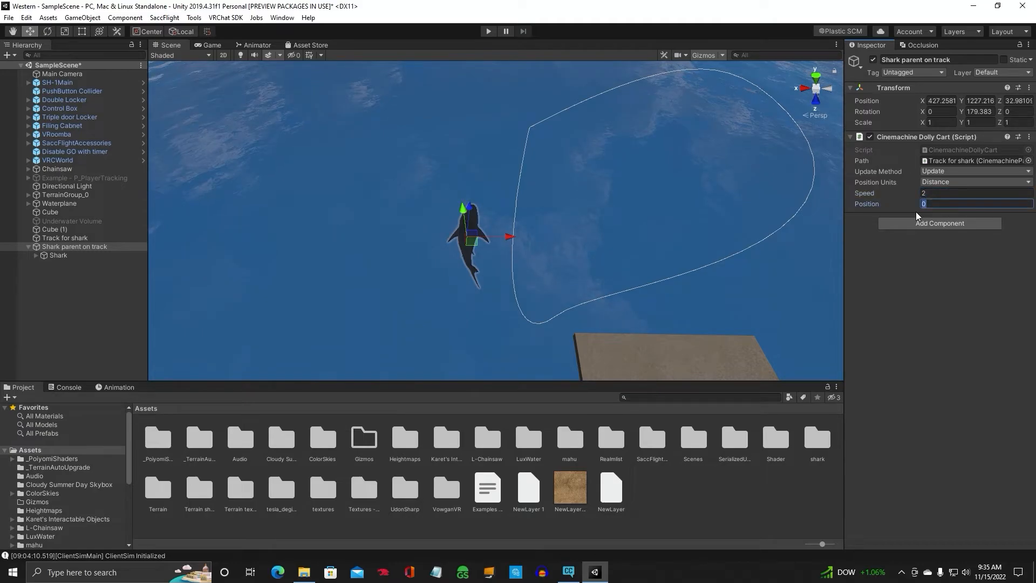
type("1")
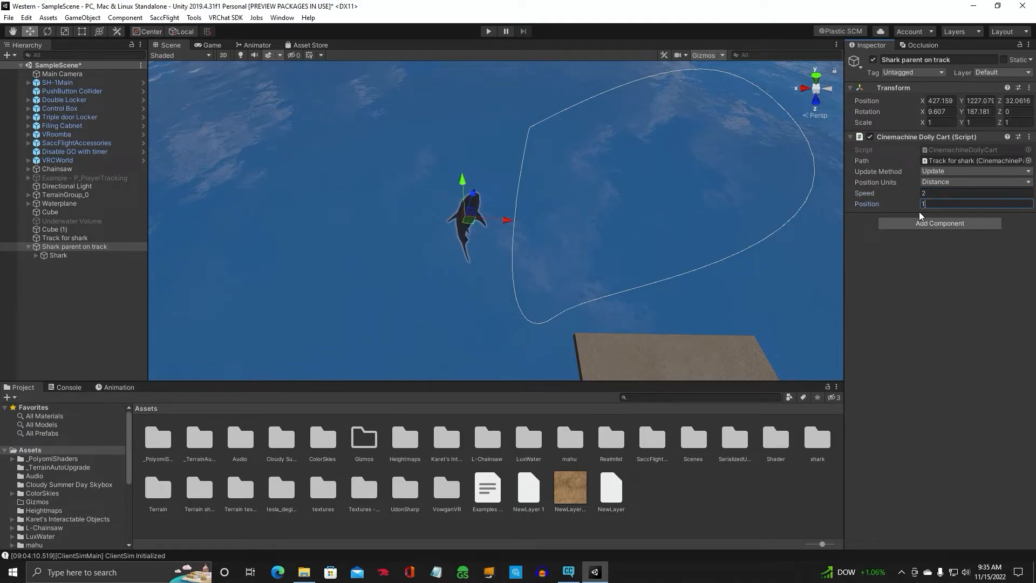
key("BackSpace")
type("0")
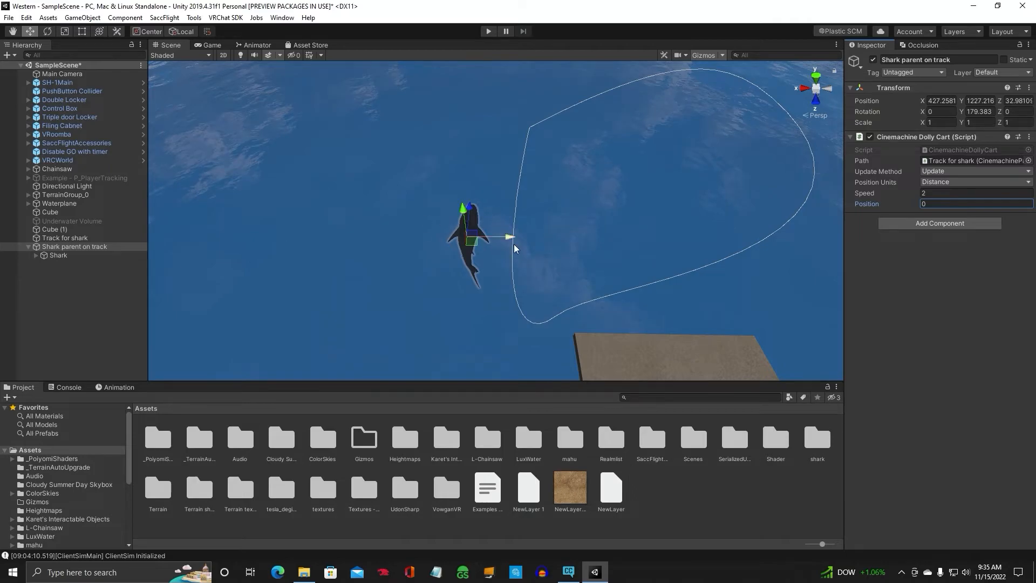
right_click_drag(514, 244, 511, 260)
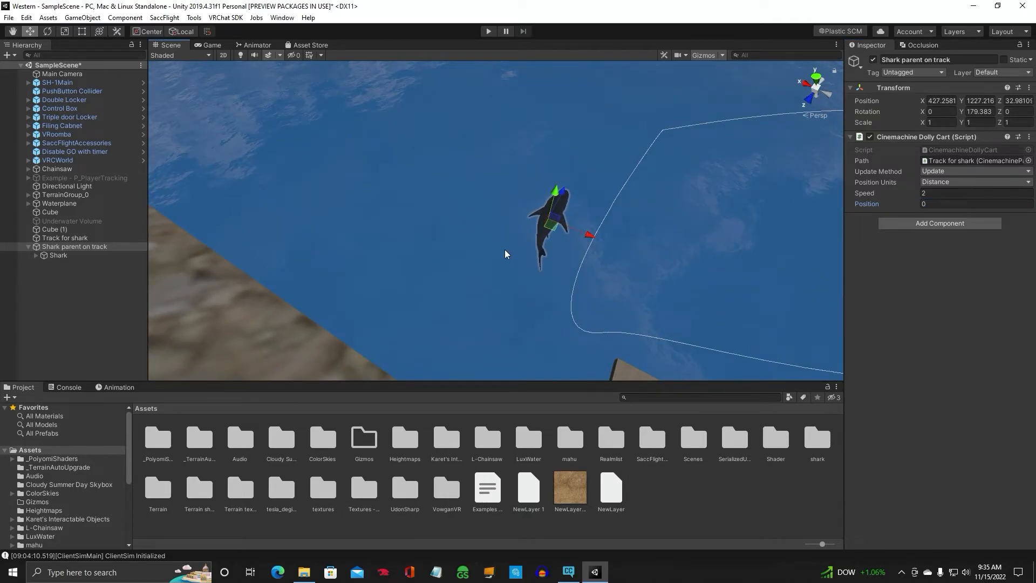
Enter Play mode and watch the shark swim along the track, dismissing the simulator pop-up
mouse_move(505, 253)
right_mouse_down()
mouse_move(533, 287)
mouse_move(479, 302)
mouse_move(588, 296)
mouse_move(570, 315)
mouse_move(597, 296)
mouse_move(572, 286)
right_mouse_up()
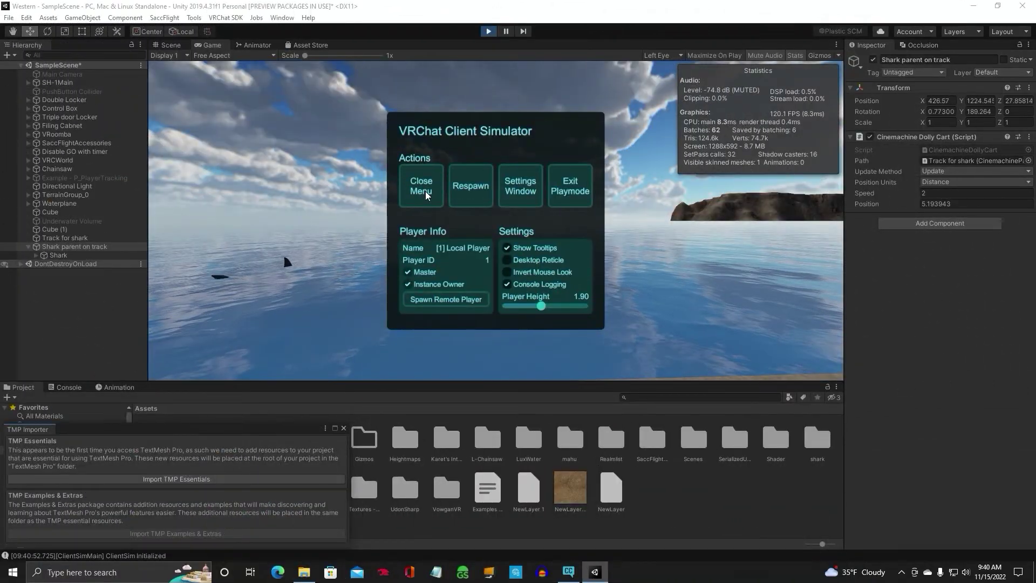
left_click(426, 195)
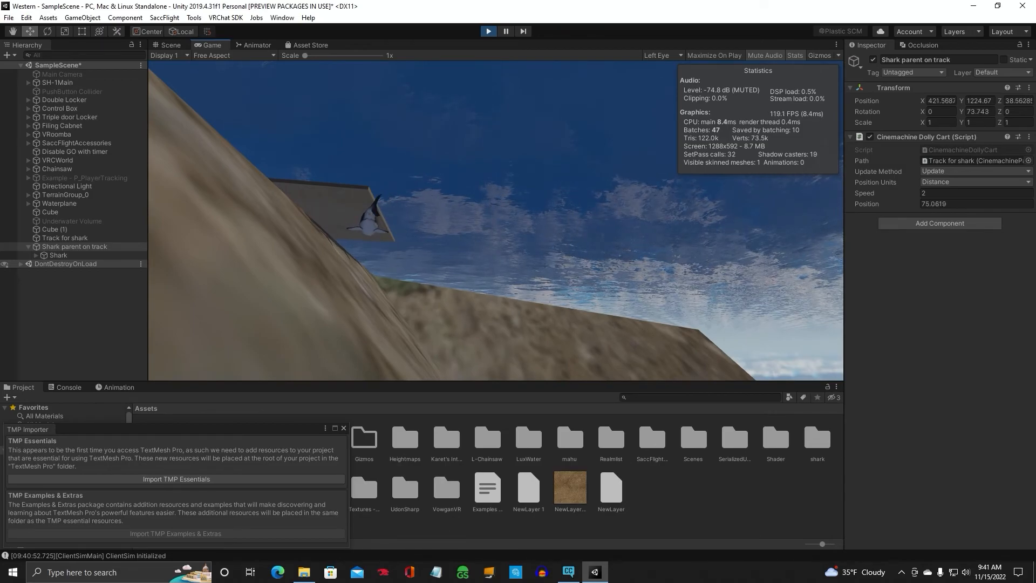
key("ctrl+p")
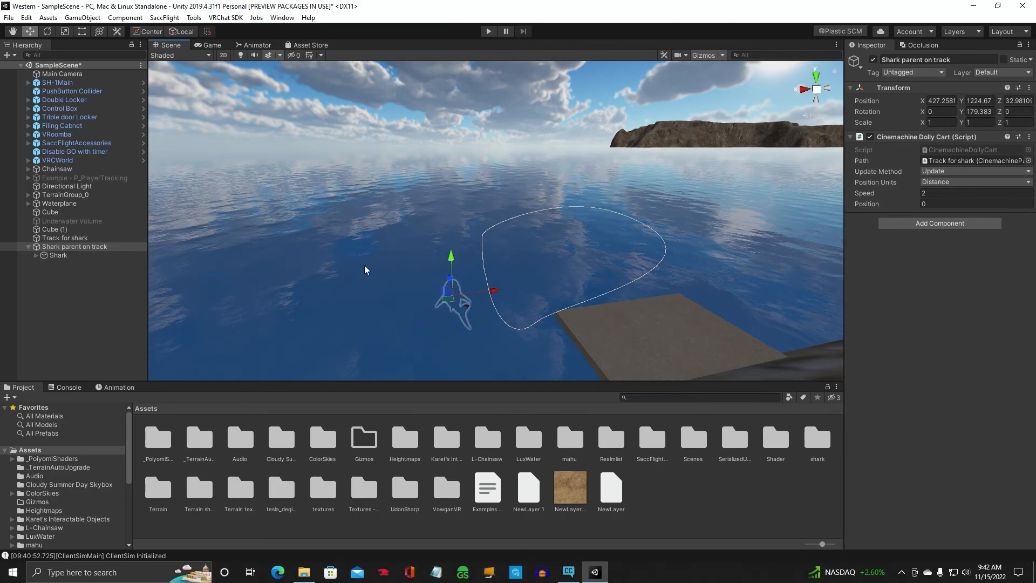
Back in edit mode with the shark at the track start, get ready to orbit the Scene view
key("alt")
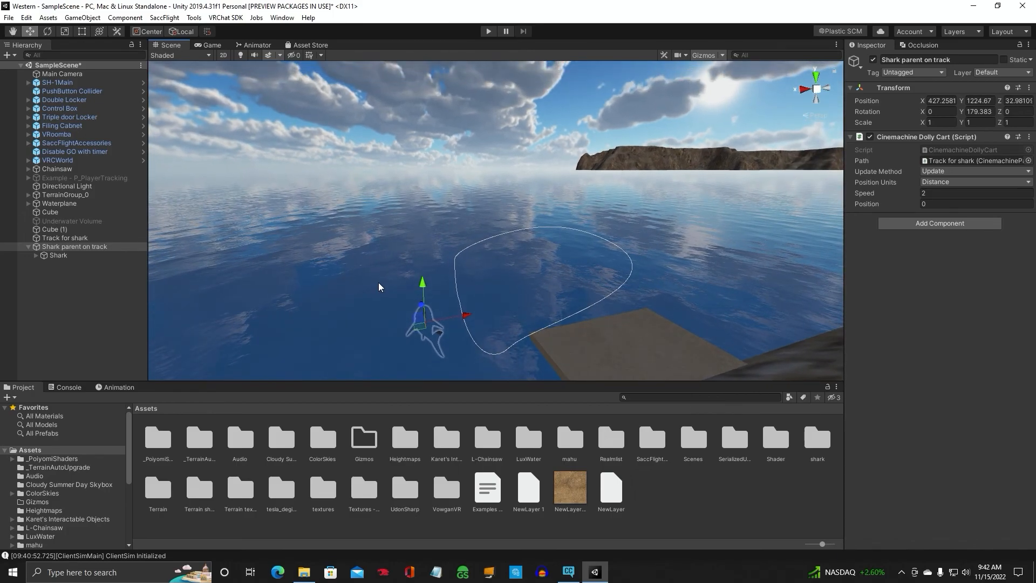